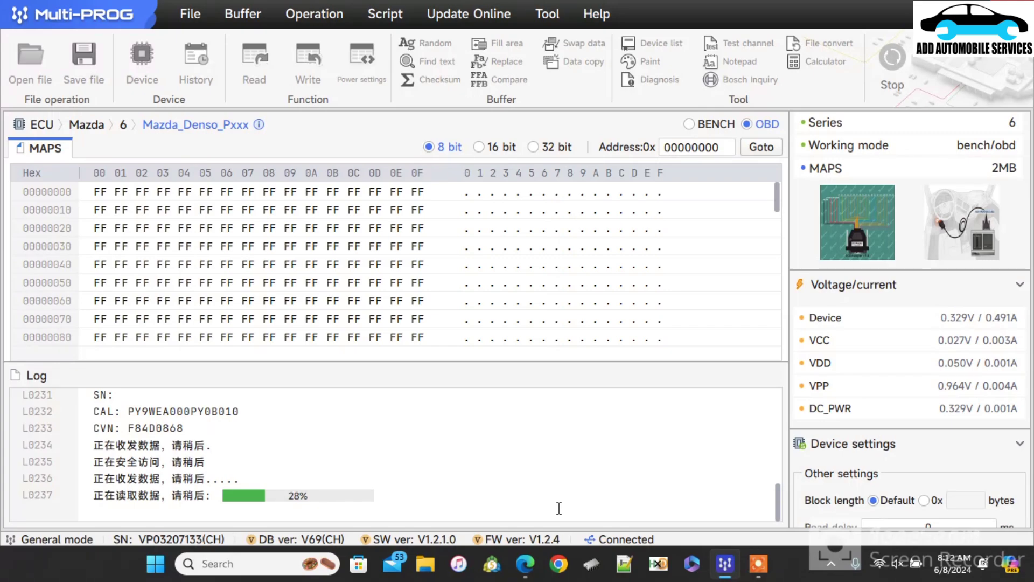
click(758, 563)
click(553, 542)
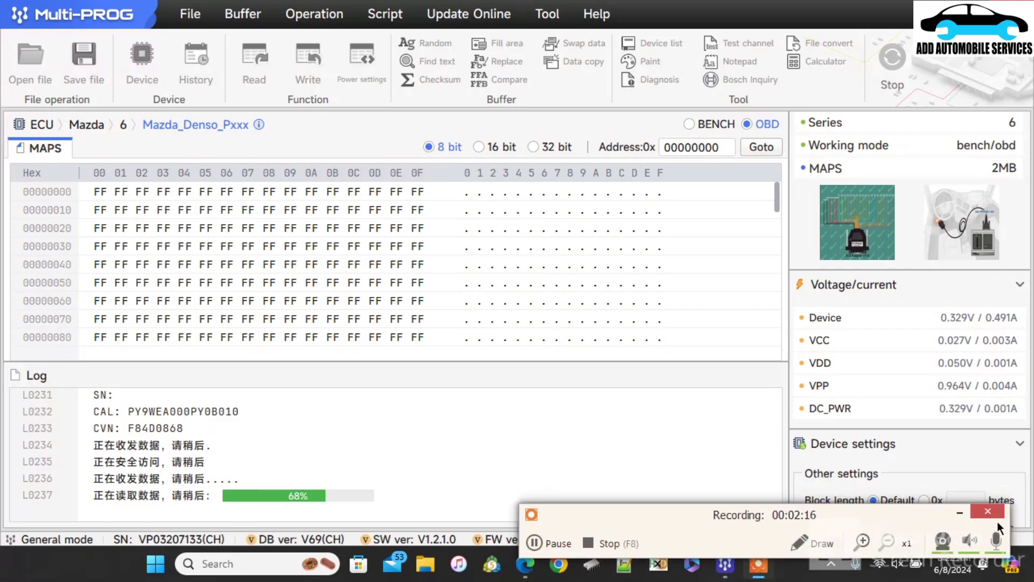
click(960, 513)
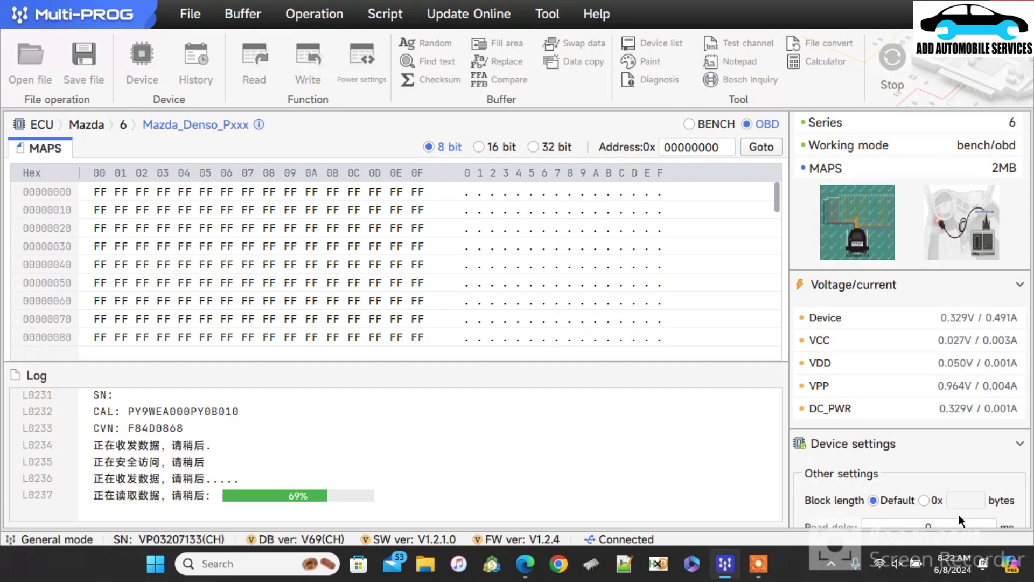
mouse_move(757, 554)
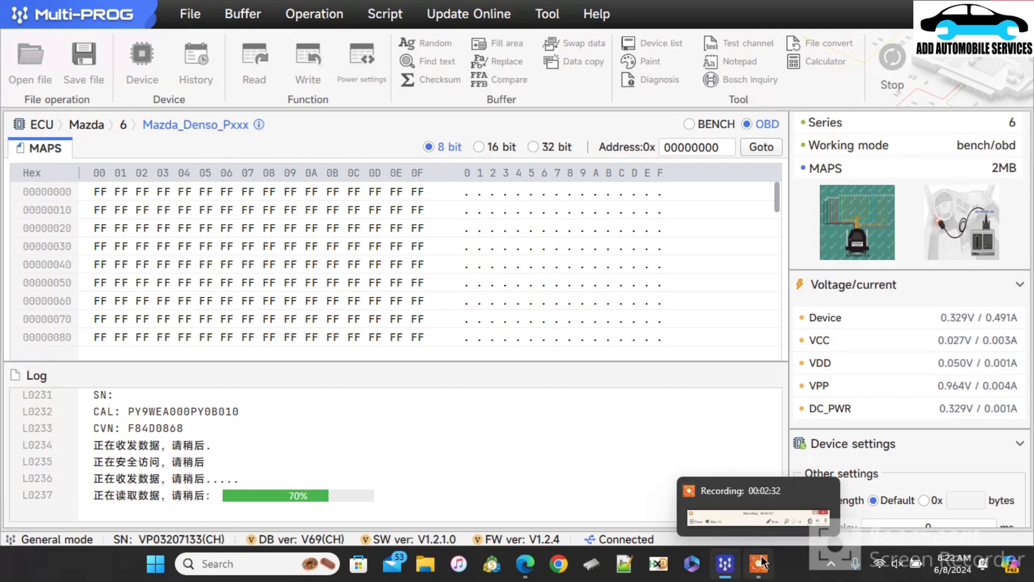
click(723, 509)
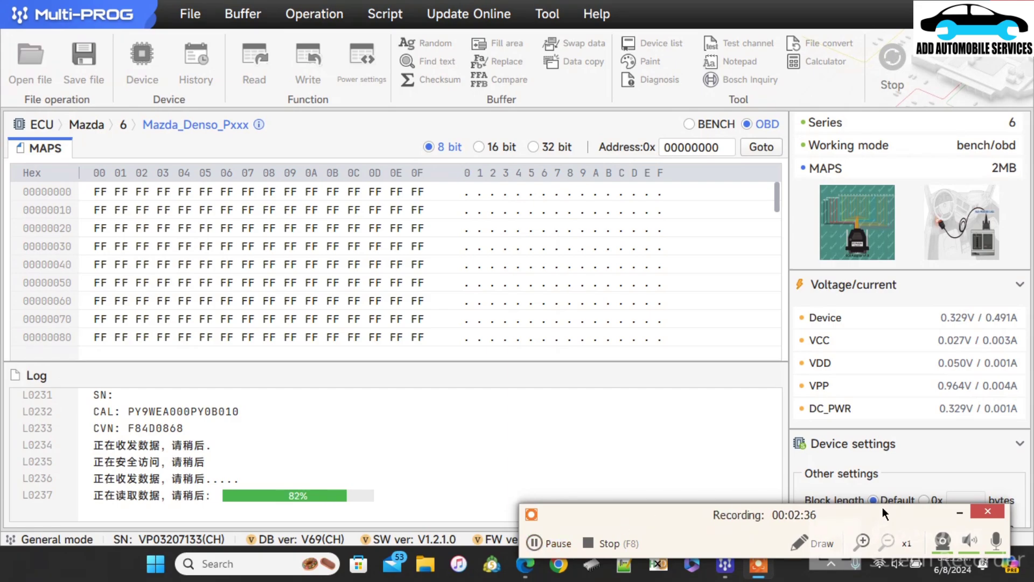
click(960, 511)
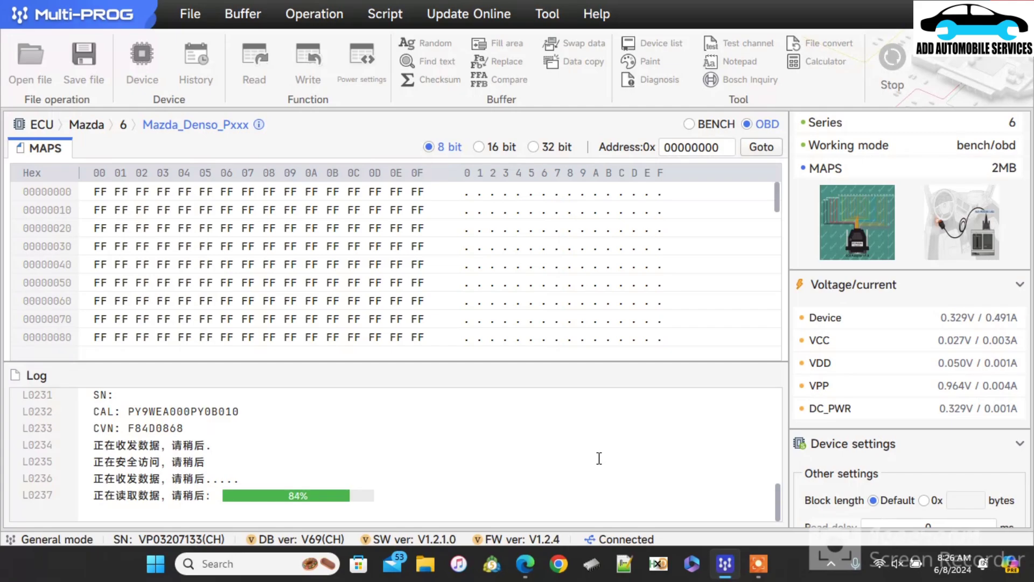
click(759, 563)
click(550, 545)
click(551, 544)
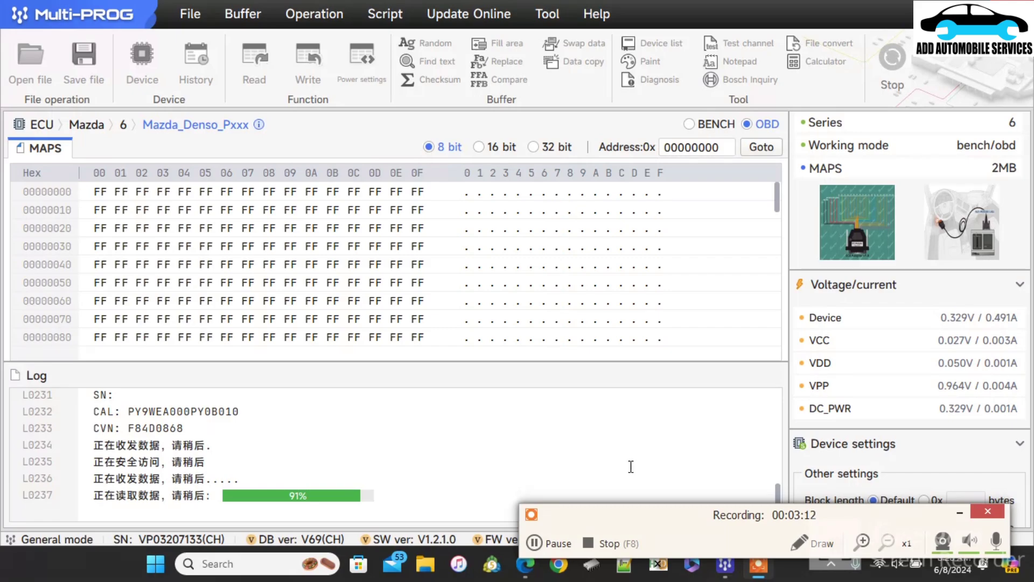
- Let the MAPS read over OBD run to 100% (26min 51s 70ms), ending with chip power off
click(959, 512)
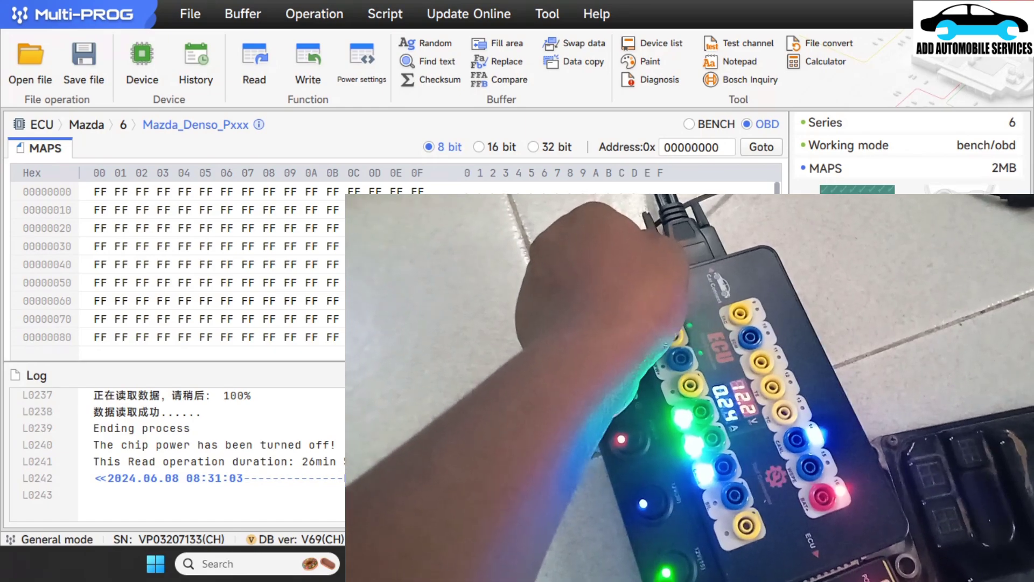
- Switch the Mazda Denso ECU connection from OBD to BENCH mode
click(691, 128)
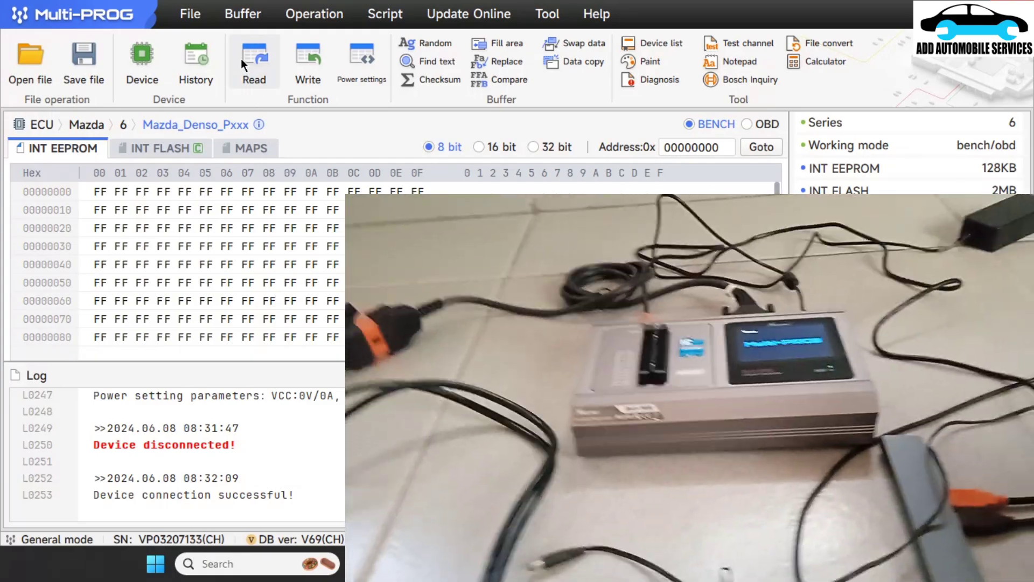
- Read the 128KB INT EEPROM (CPU SH72543) in bench mode, retrying after the first failed attempt
click(241, 58)
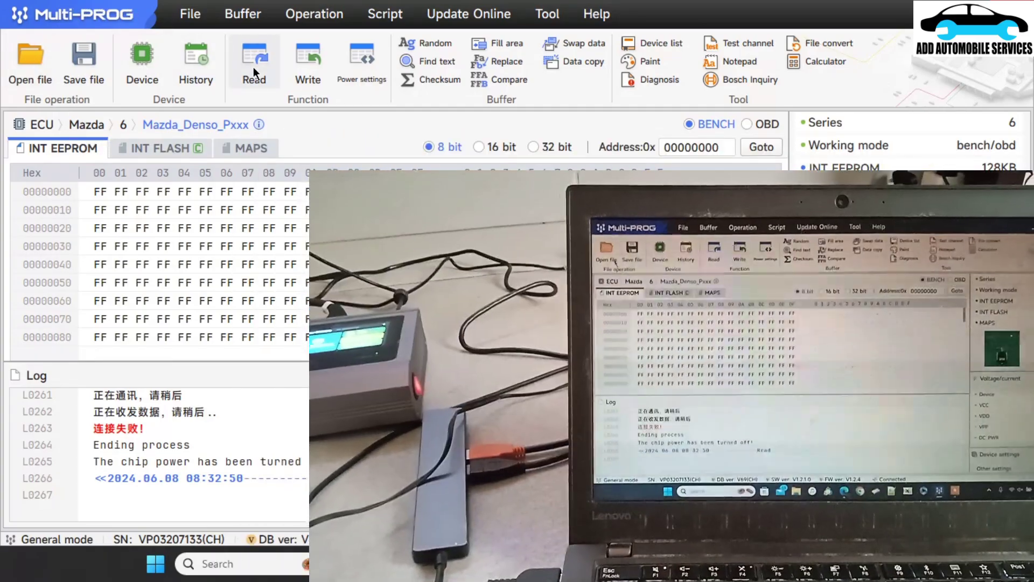
click(253, 67)
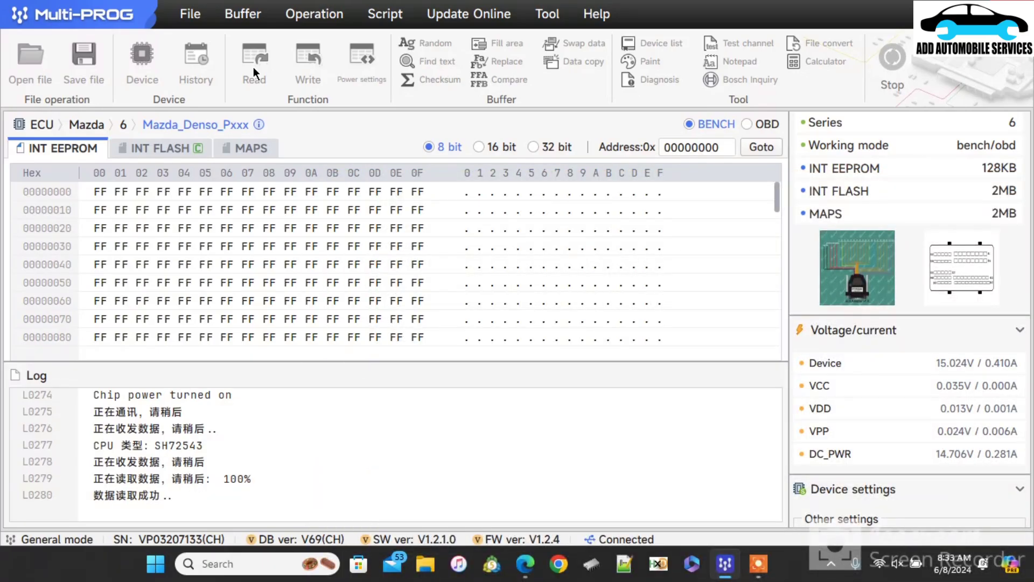
scroll(446, 283, down, 1)
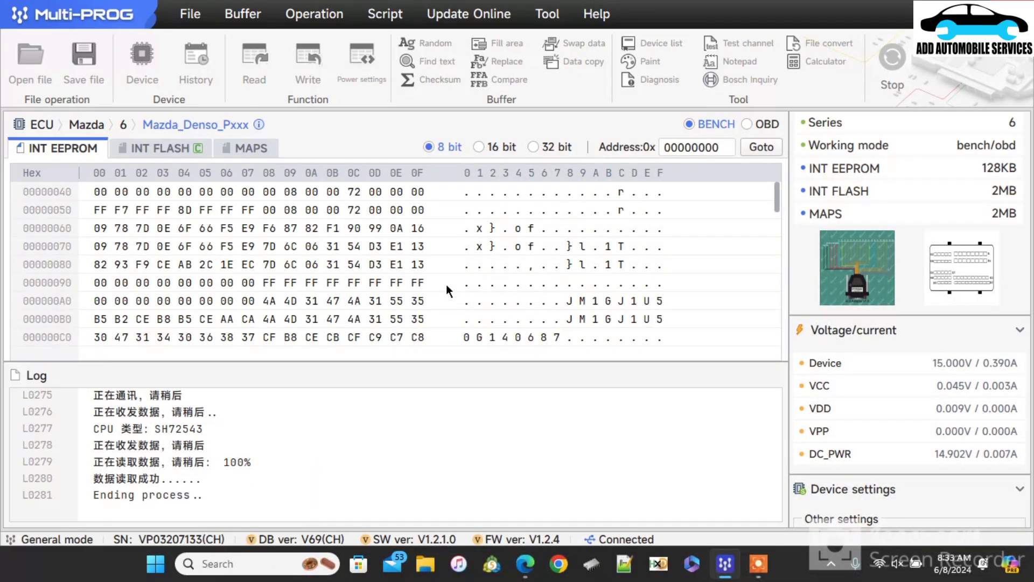
scroll(446, 283, down, 1)
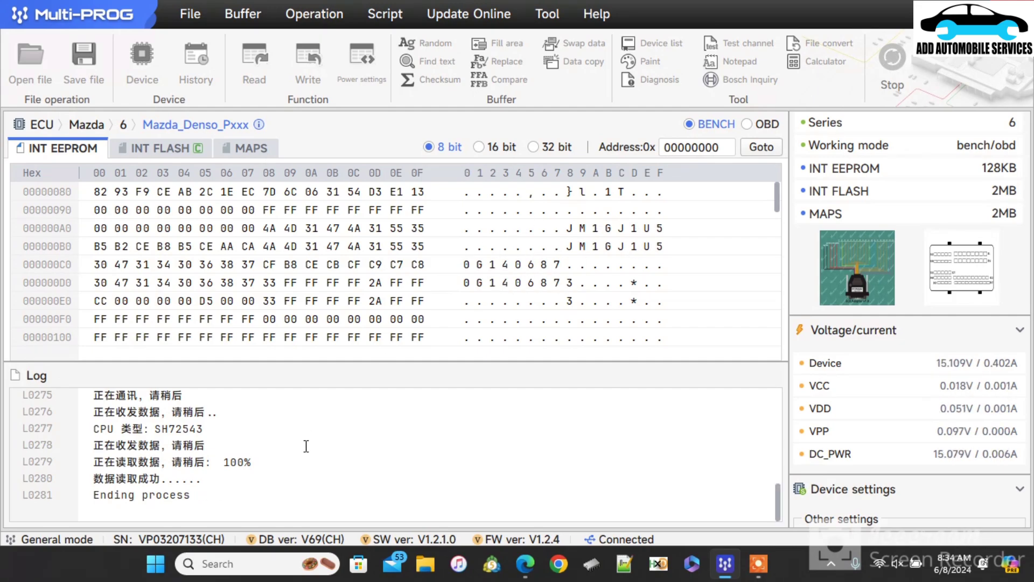
scroll(306, 447, down, 5)
scroll(306, 446, up, 15)
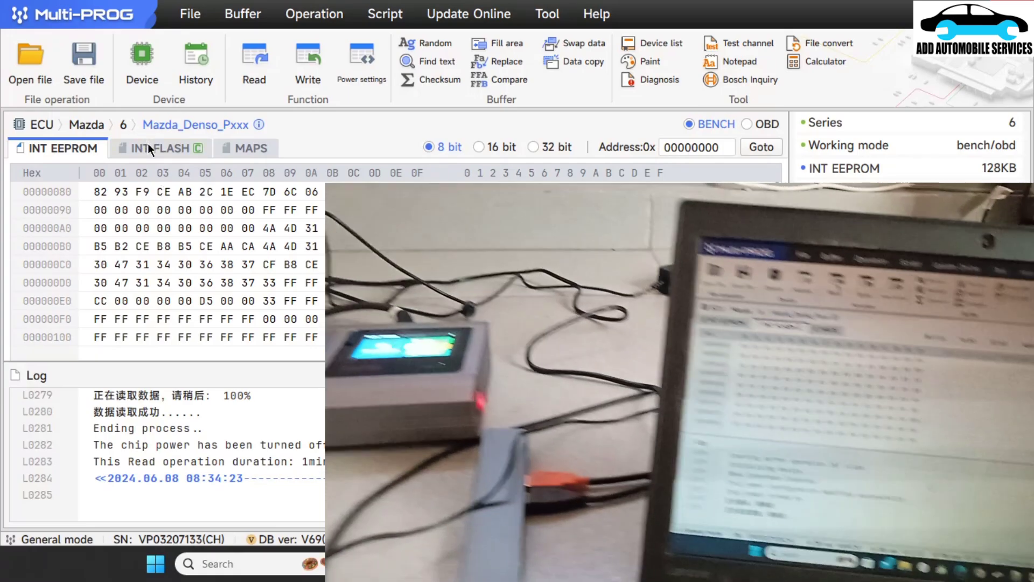
- Read the 2MB INT FLASH in bench mode, completing in 2min 47s 39ms
click(148, 143)
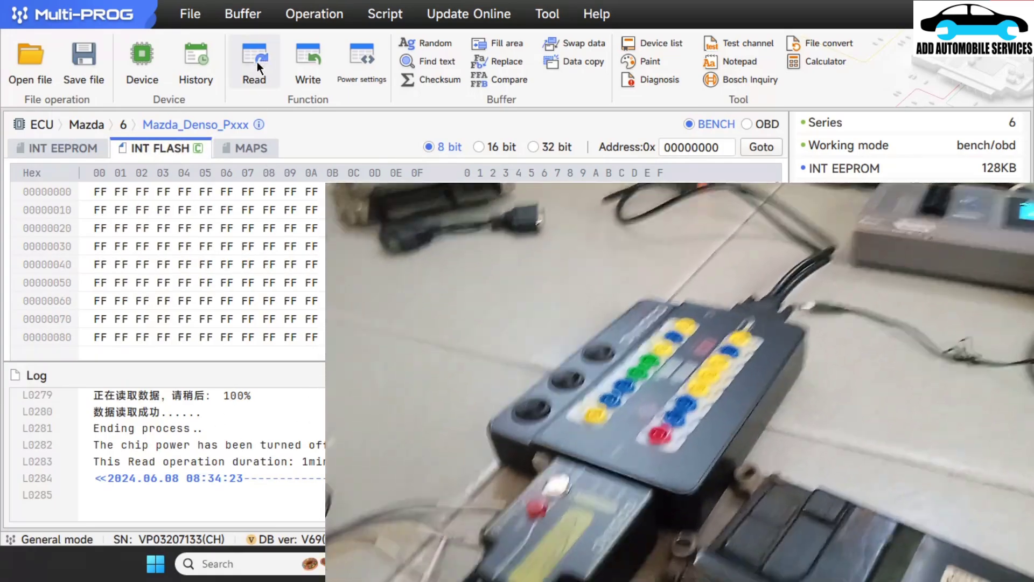
click(257, 62)
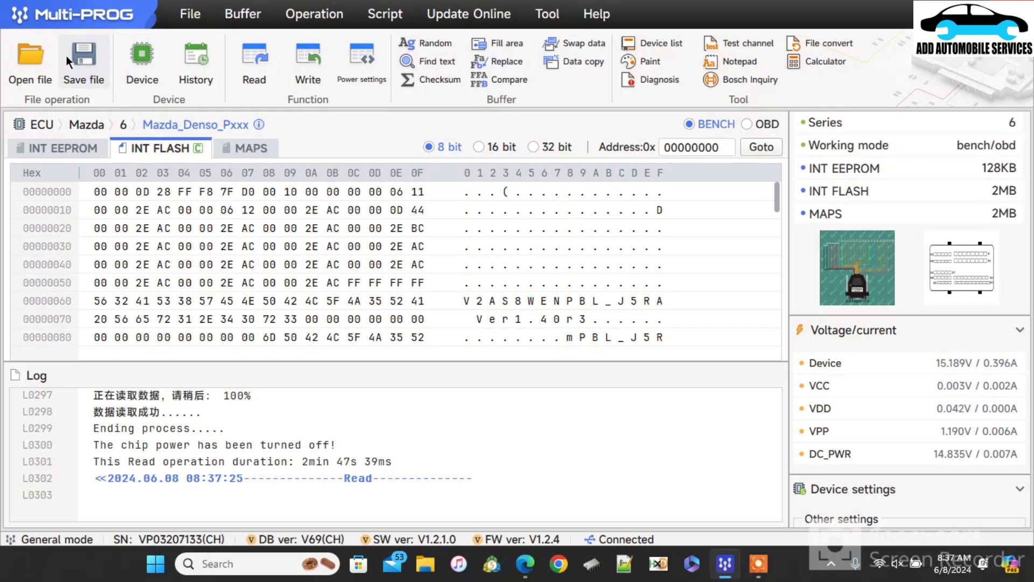
- Save the INT FLASH read as a .bin named with the VIN and Mazda6 prefix
click(80, 57)
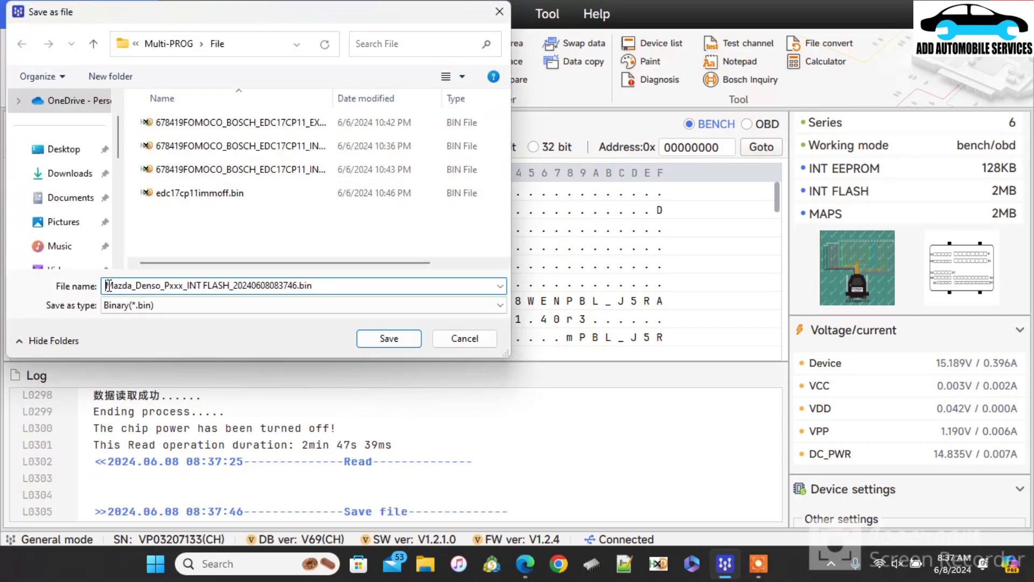
key(Home)
key(Right)
key(Right)
key(Right)
key(Right)
text(6)
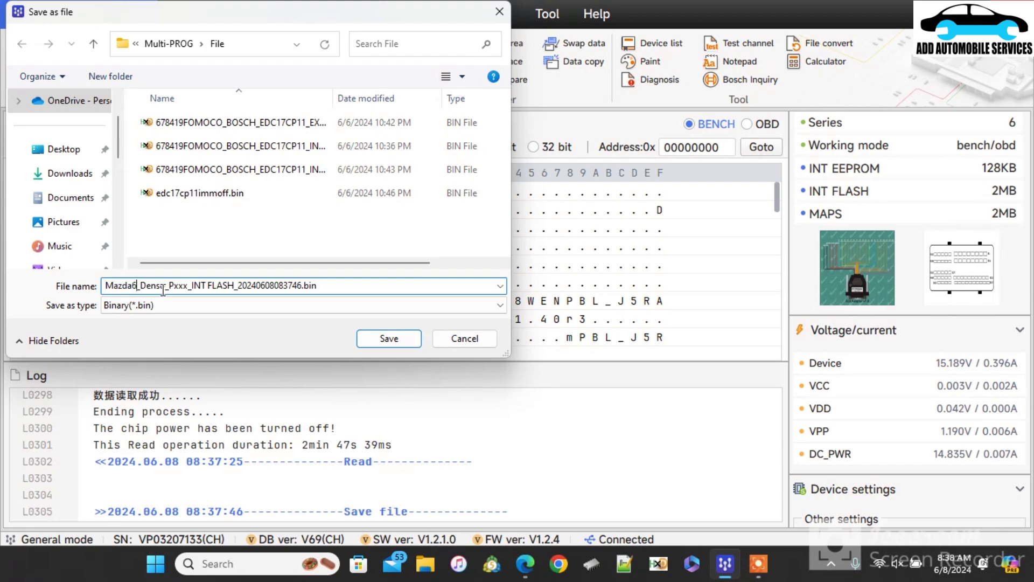
key(Home)
text(JM1GJ1U50G1406873)
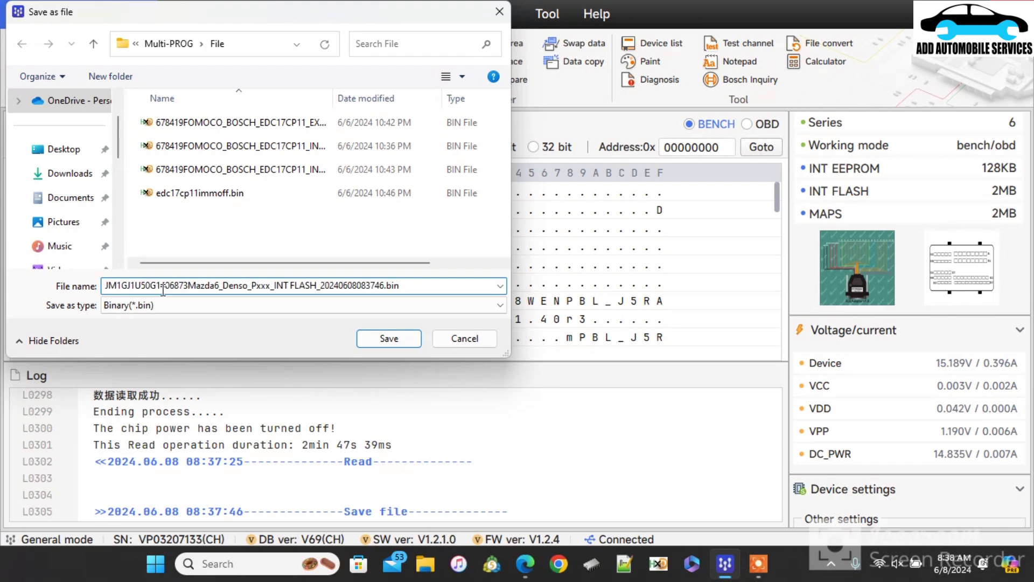
click(391, 345)
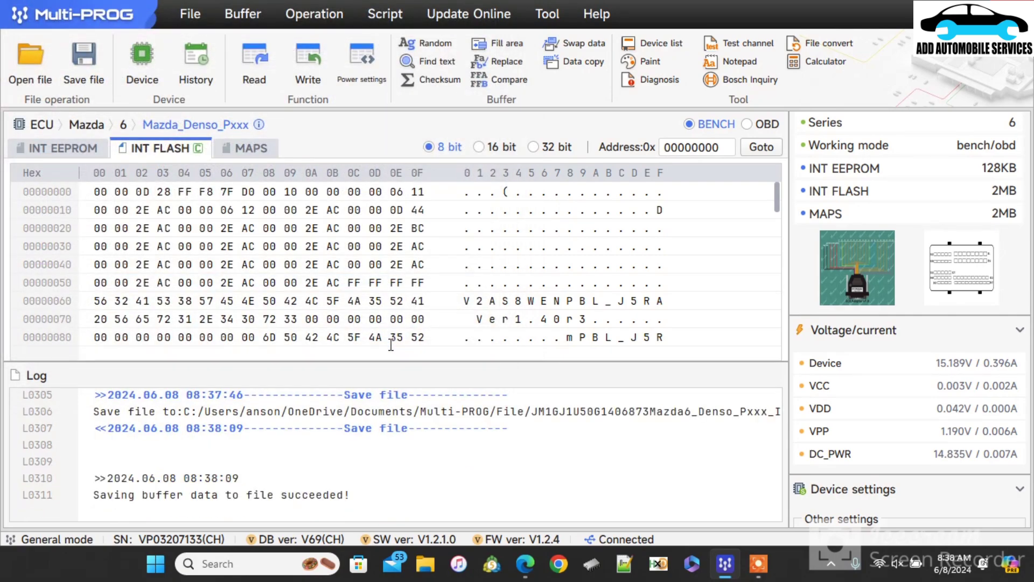
- Save the INT EEPROM read as a Mazda6-named .bin, then select the byte at row 000000D0
click(61, 147)
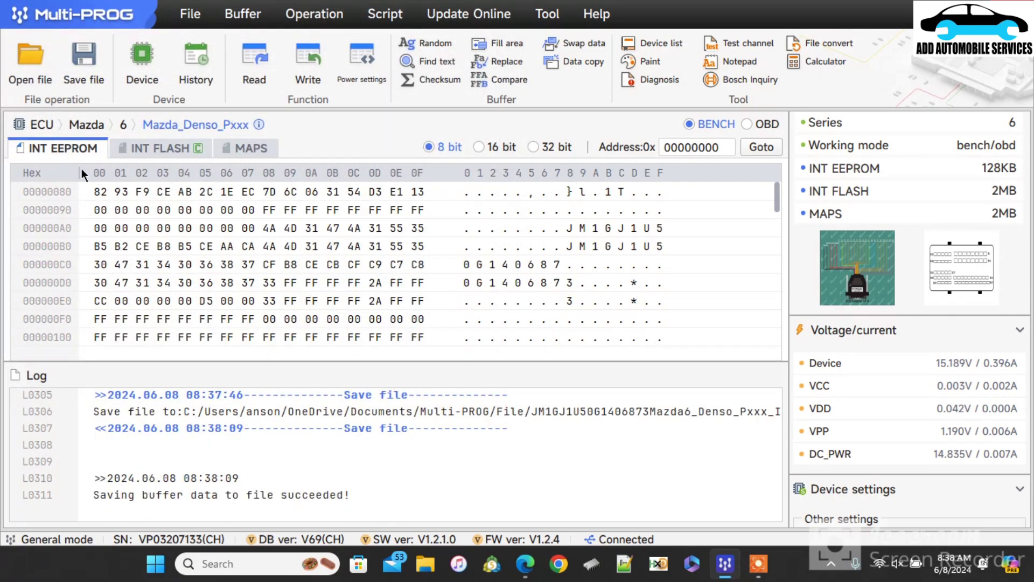
click(75, 49)
click(180, 283)
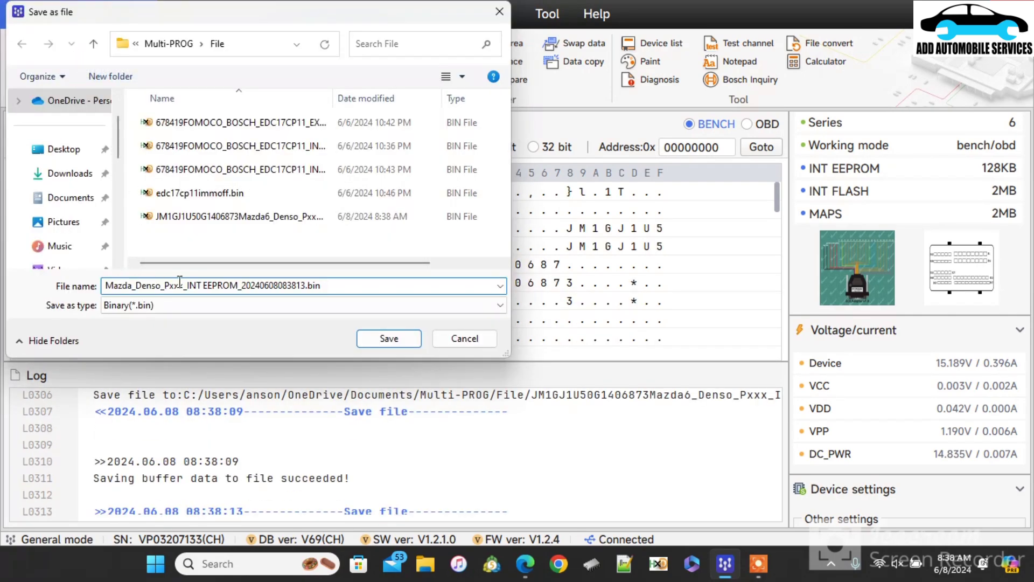
text(6873)
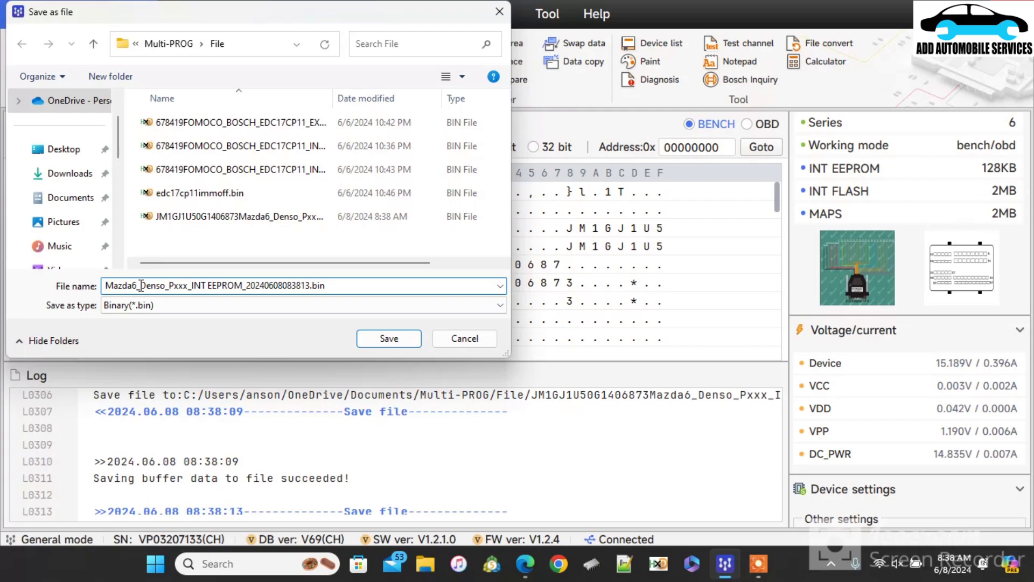
click(401, 339)
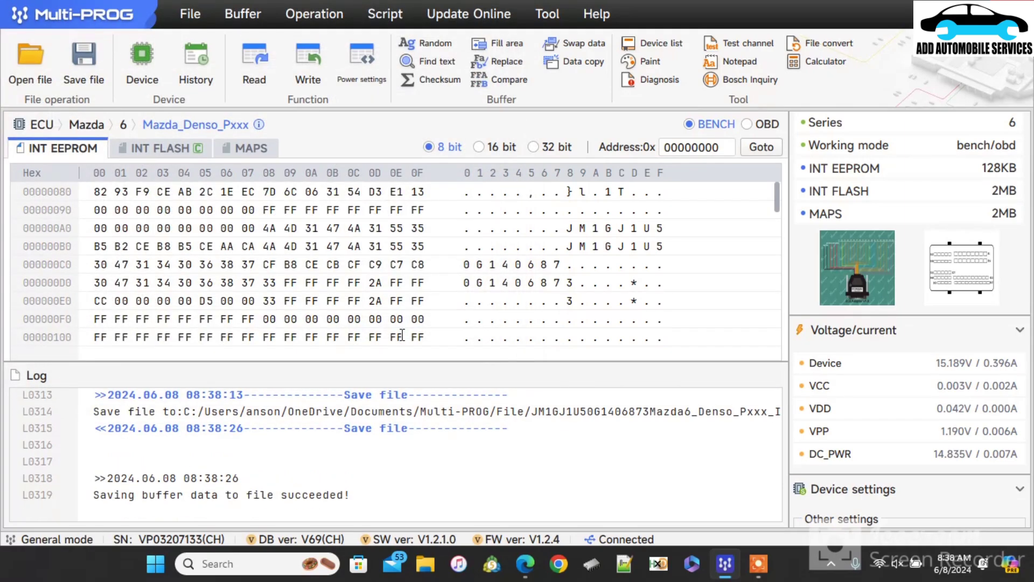
click(571, 282)
- Change the selected byte at row 000000D0 from 33 to 32
key(Left)
text(2)
text(2)
scroll(603, 297, down, 18)
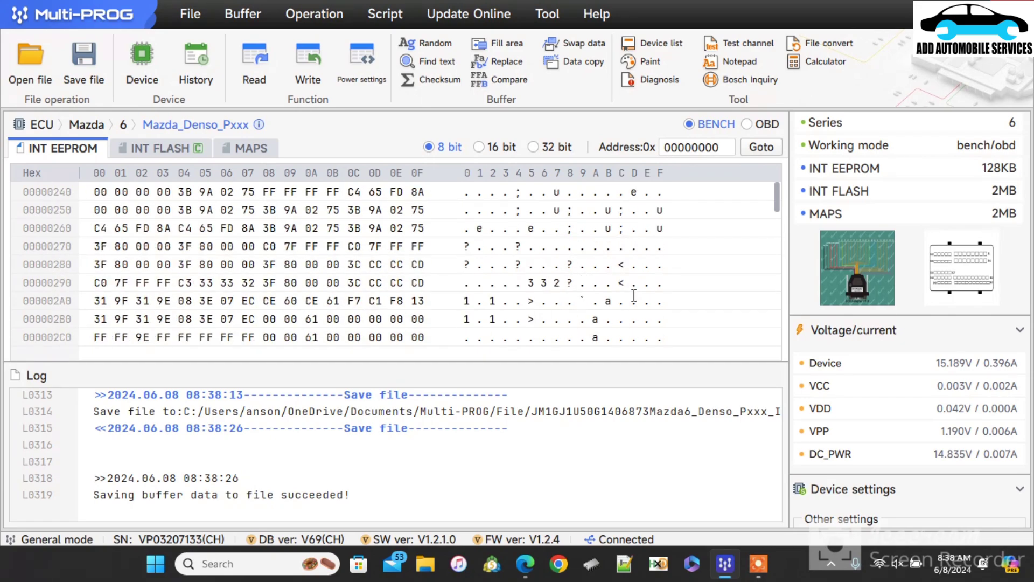
scroll(634, 295, down, 20)
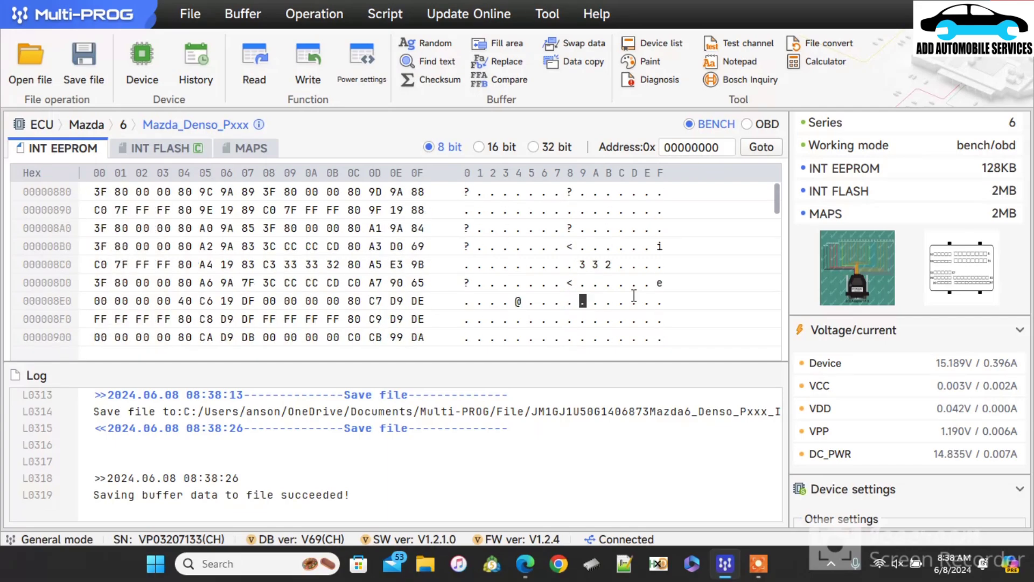
scroll(634, 295, down, 20)
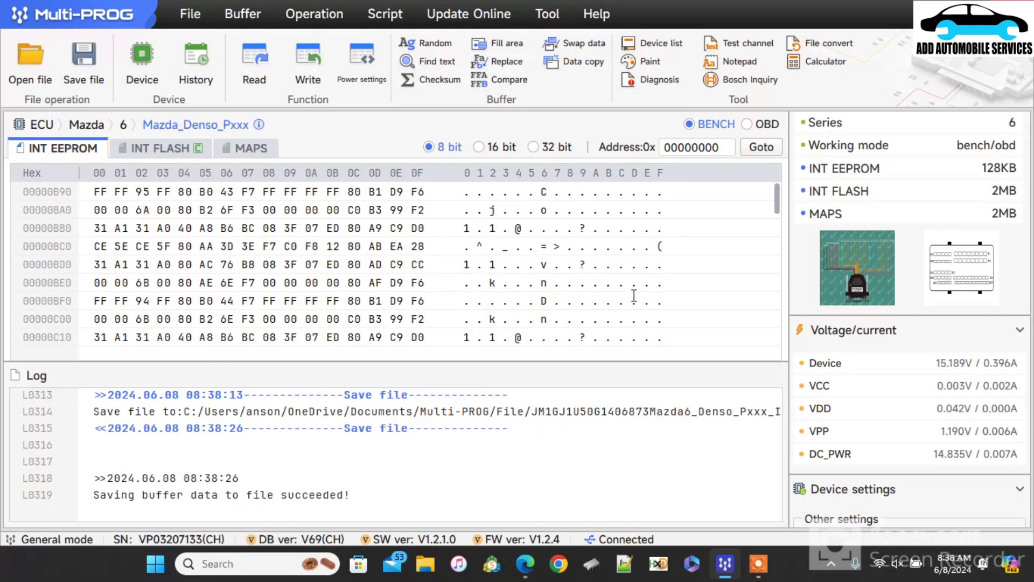
scroll(634, 296, down, 6)
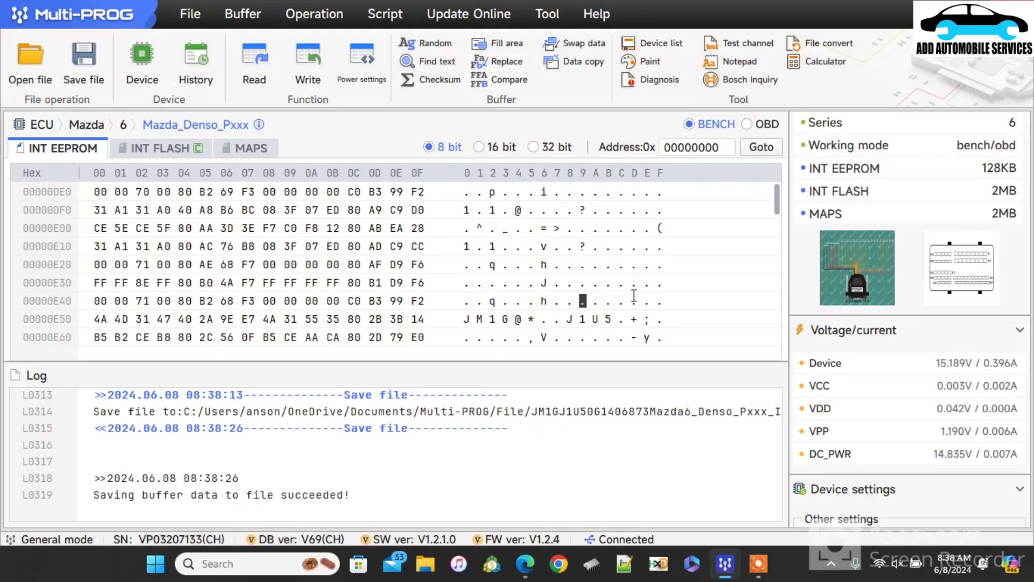
scroll(634, 295, down, 1)
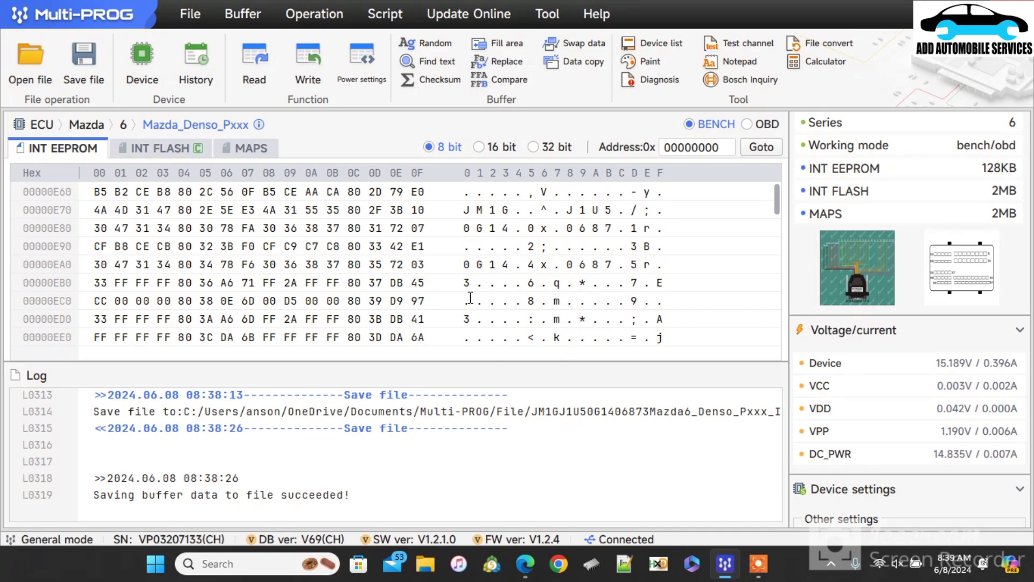
scroll(325, 431, up, 20)
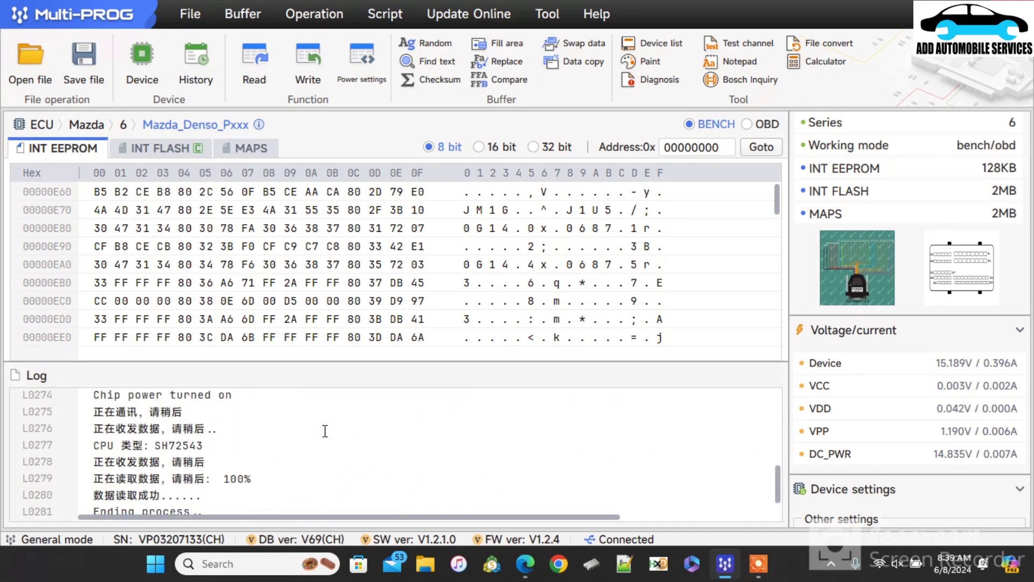
scroll(325, 431, up, 4)
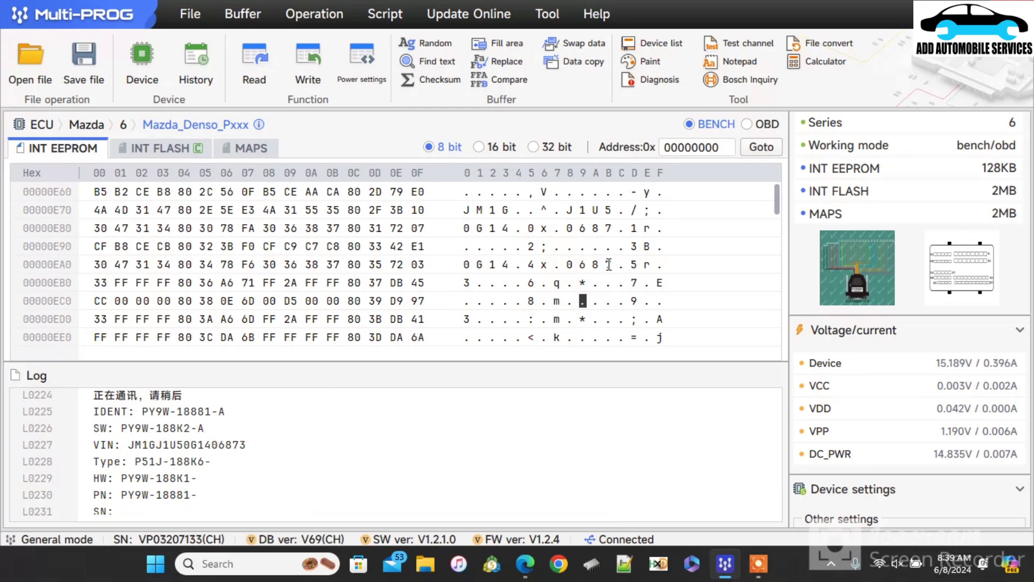
- Overwrite the '3' characters at rows 00000E90, 00000EB0 and 00000ED0 with 2
click(634, 247)
text(2)
click(467, 283)
text(2)
click(466, 320)
text(2)
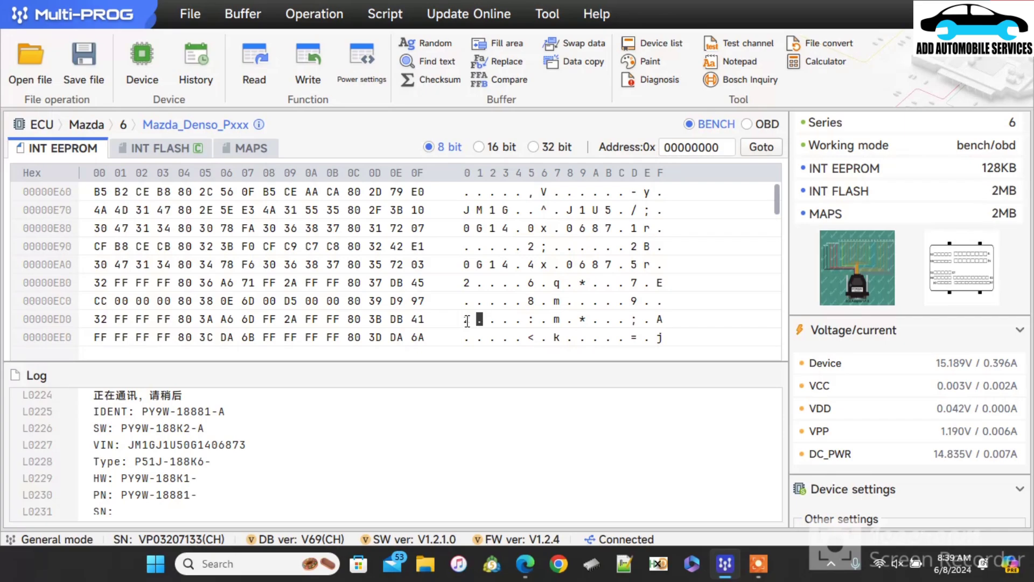
scroll(467, 321, down, 3)
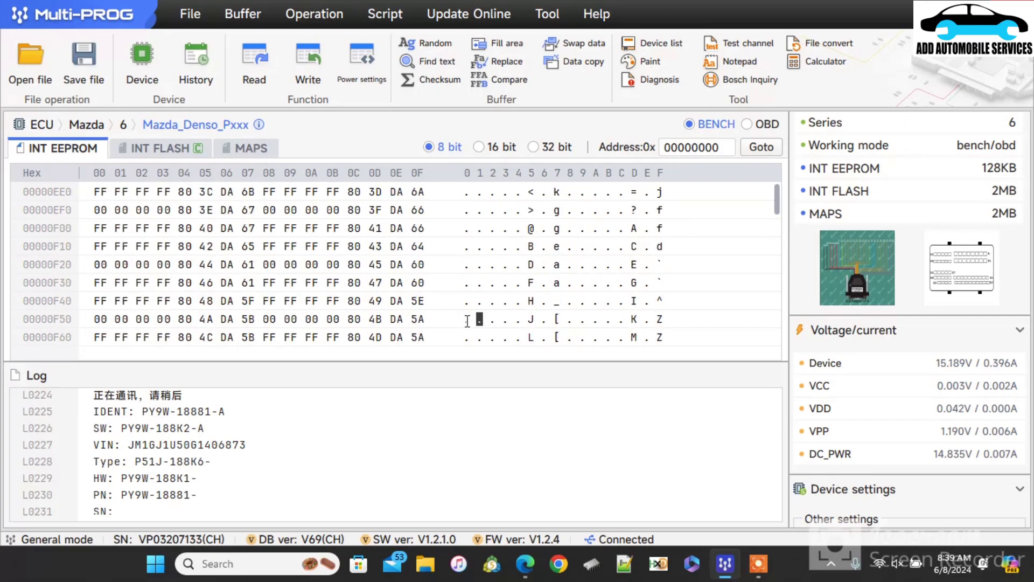
scroll(467, 321, down, 20)
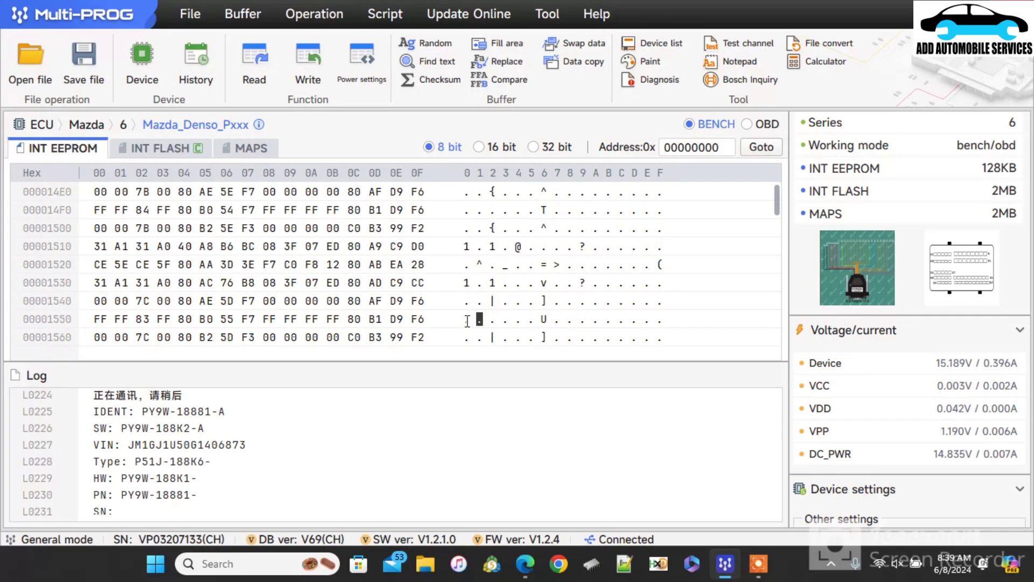
scroll(467, 321, down, 14)
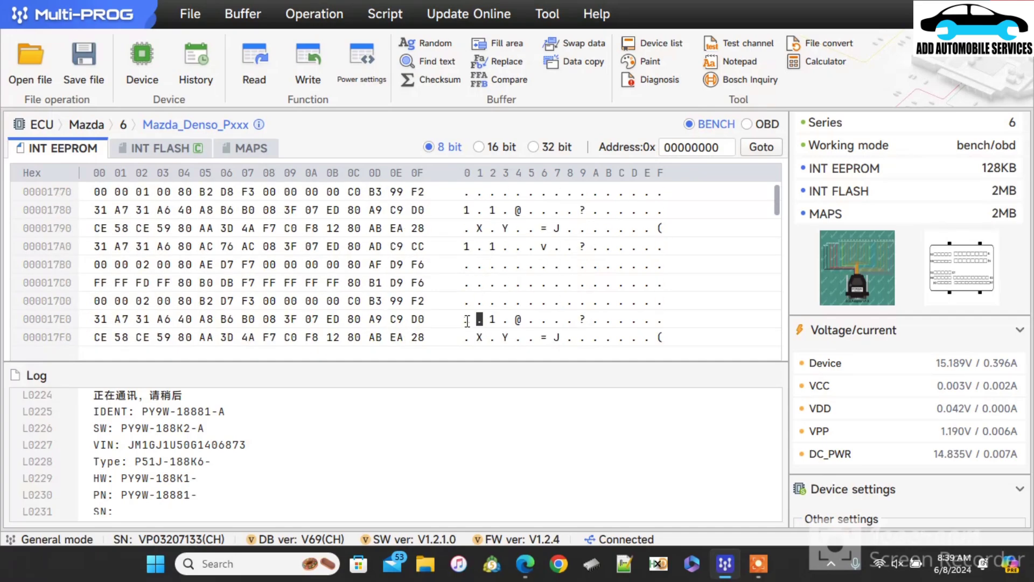
scroll(467, 321, down, 20)
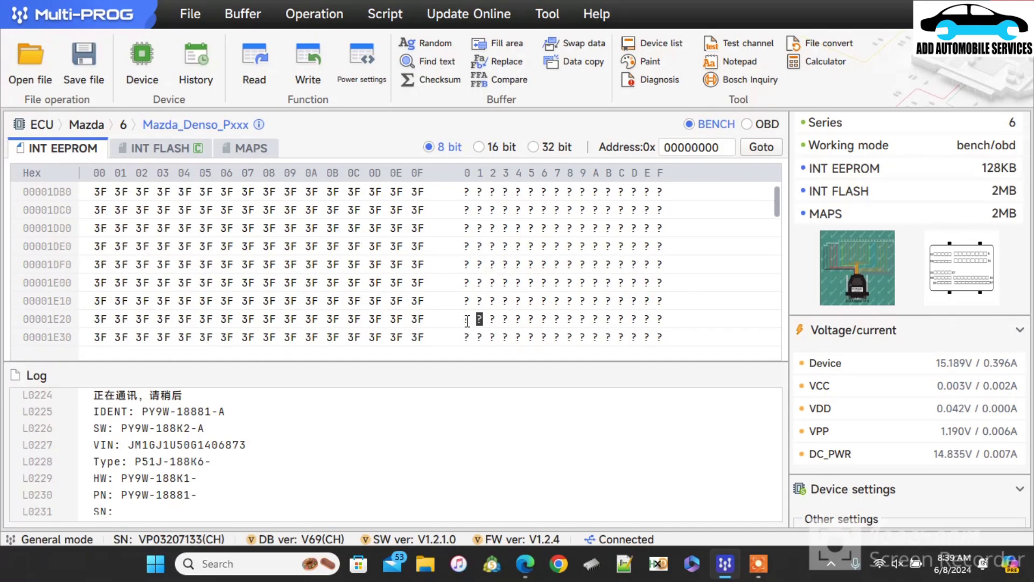
scroll(468, 321, down, 7)
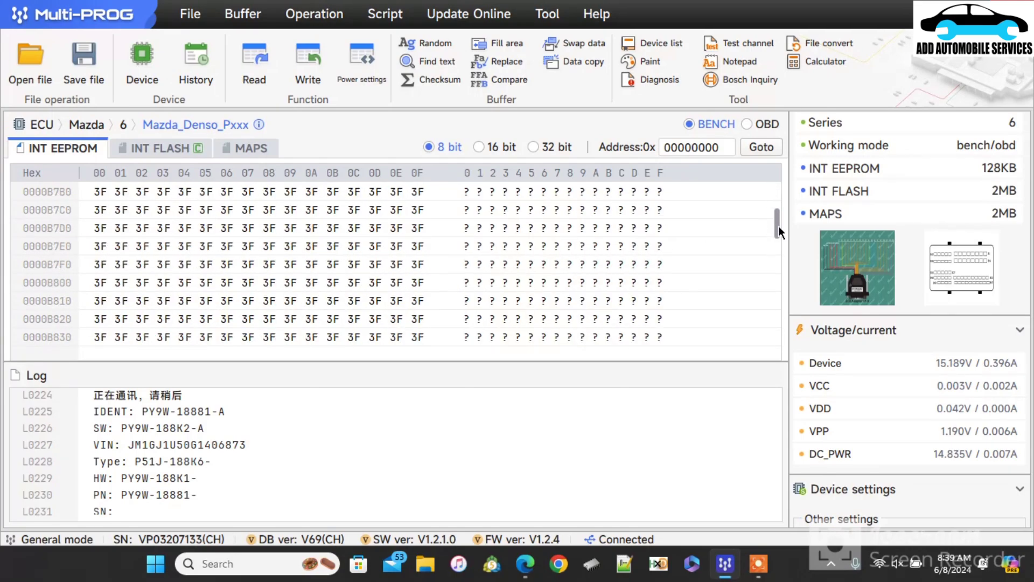
drag(778, 227, 783, 340)
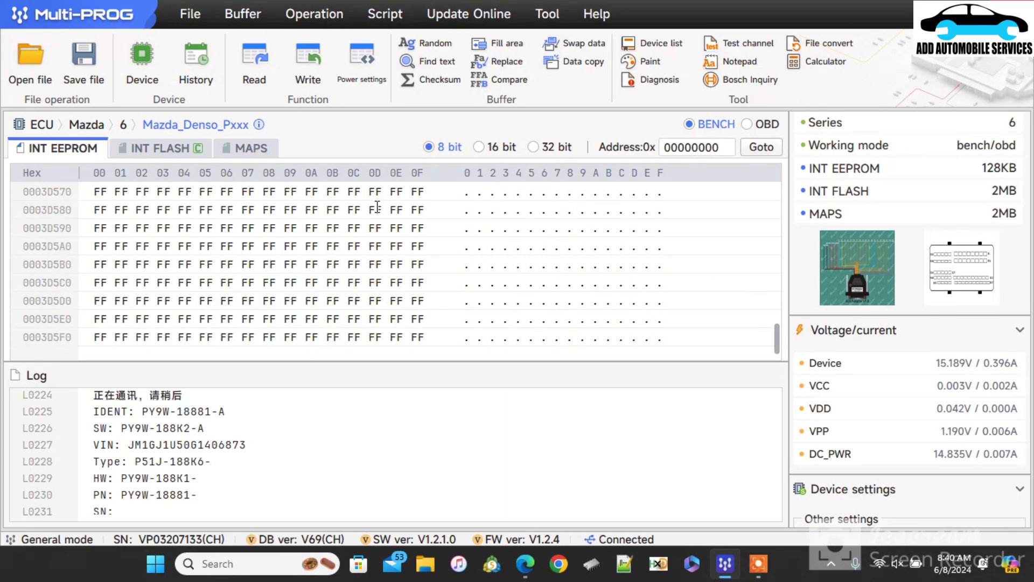
click(179, 148)
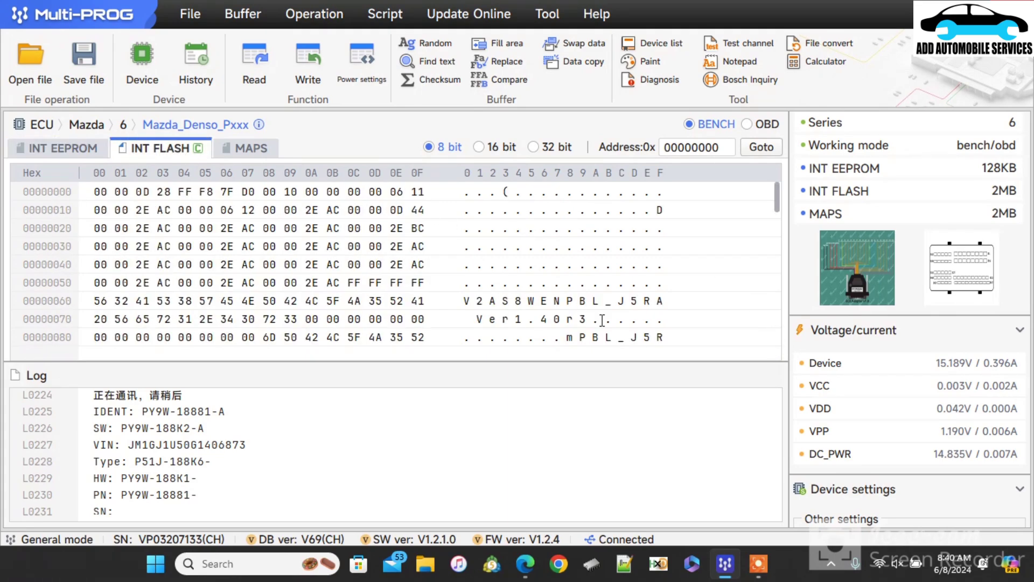
scroll(637, 323, down, 10)
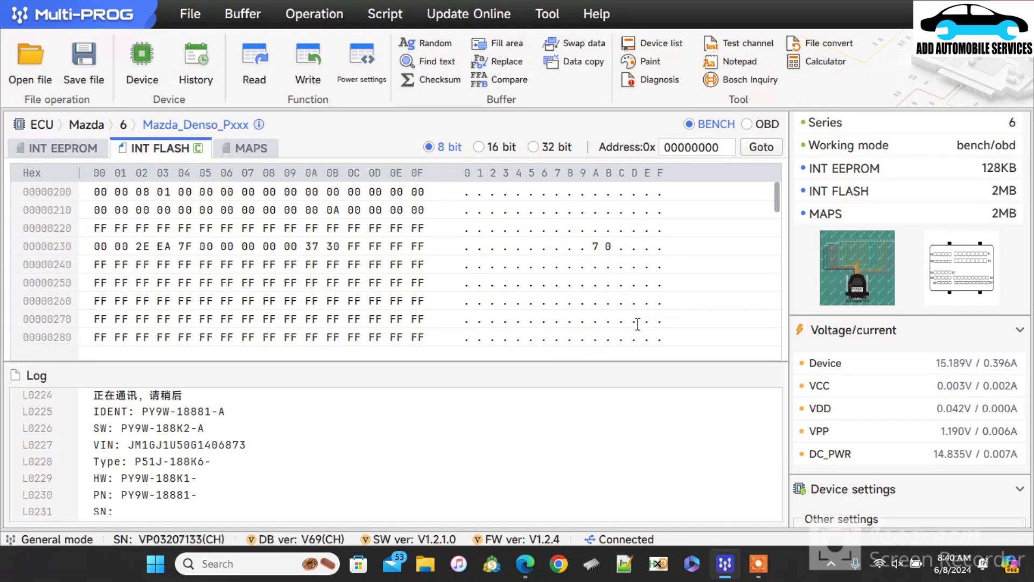
scroll(638, 323, up, 4)
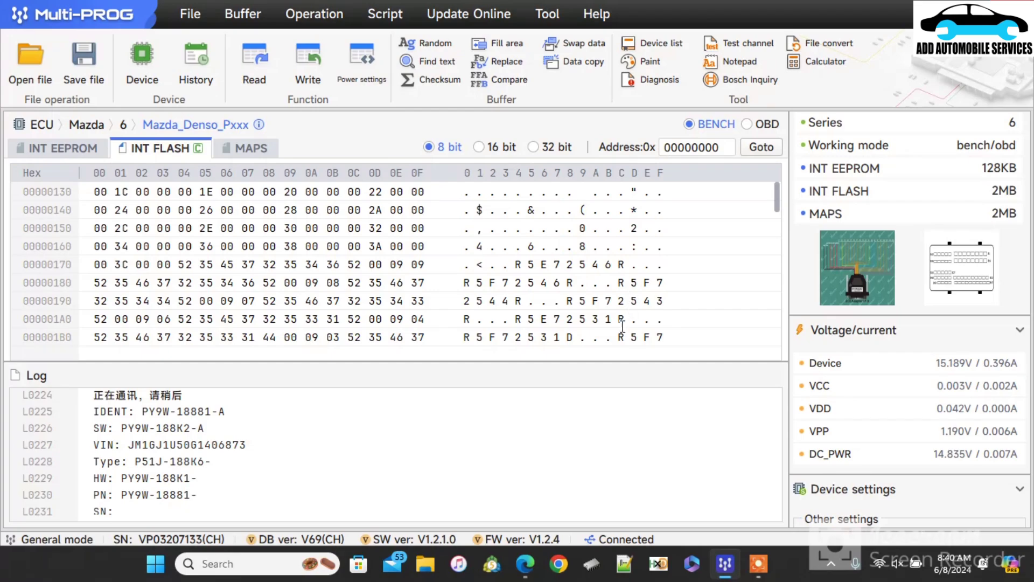
scroll(620, 326, down, 3)
scroll(615, 326, up, 2)
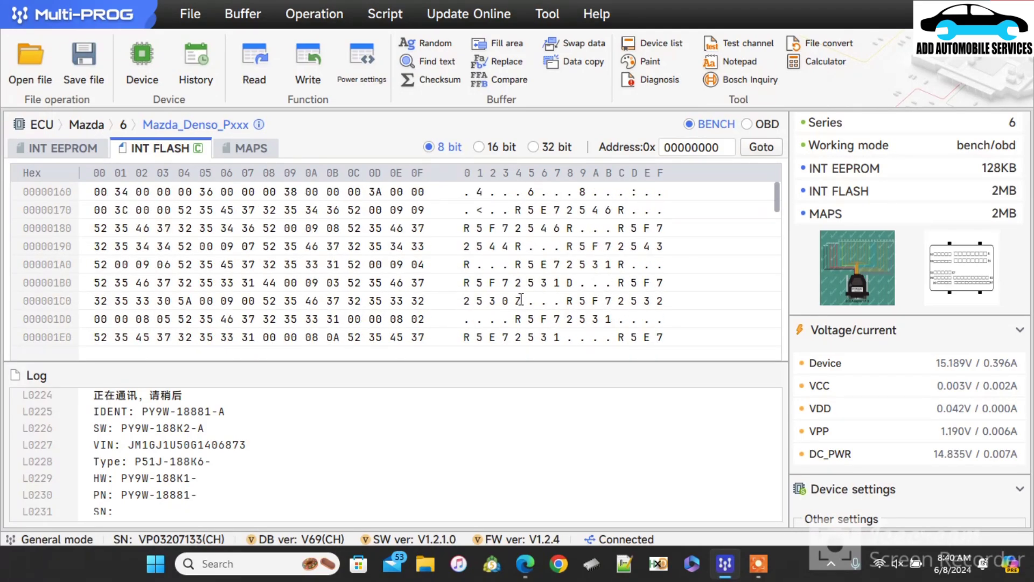
scroll(594, 301, down, 12)
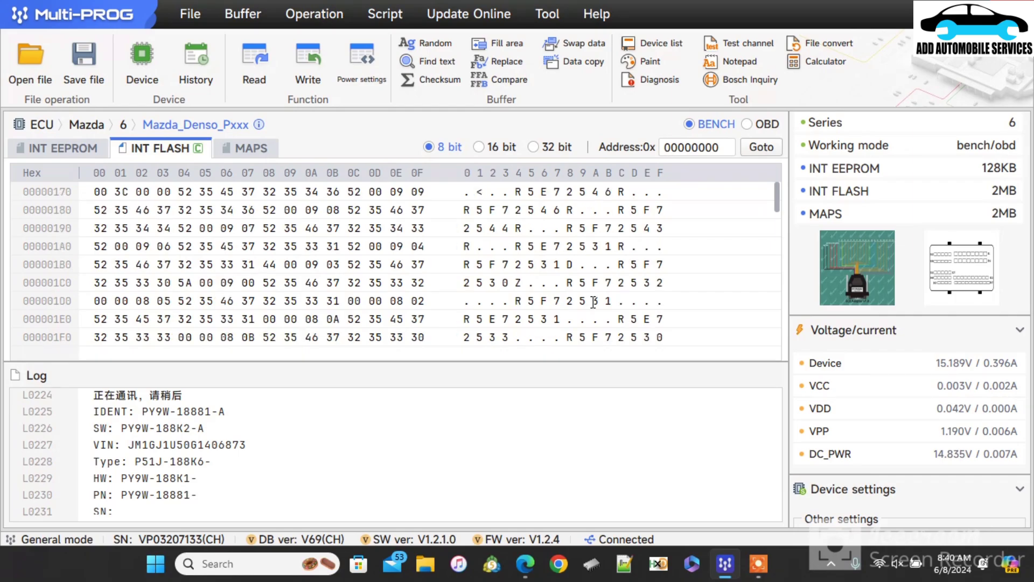
scroll(594, 302, down, 20)
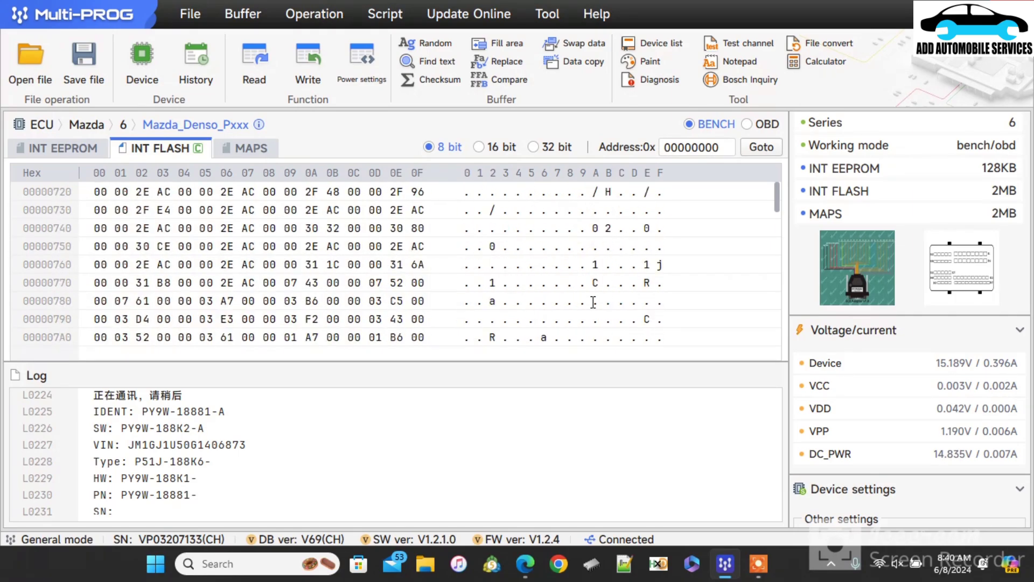
scroll(594, 301, down, 20)
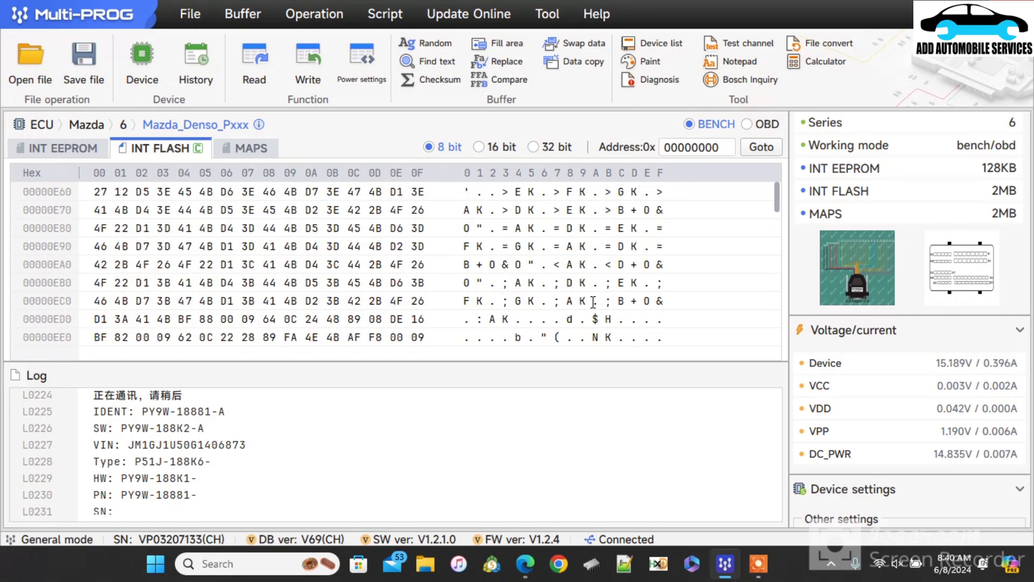
scroll(594, 302, down, 20)
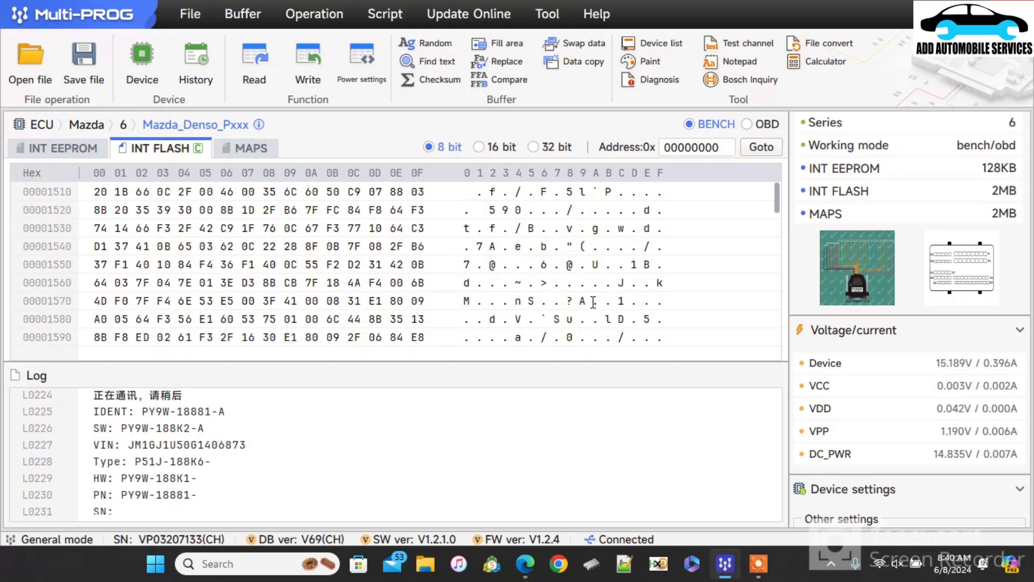
scroll(593, 302, down, 20)
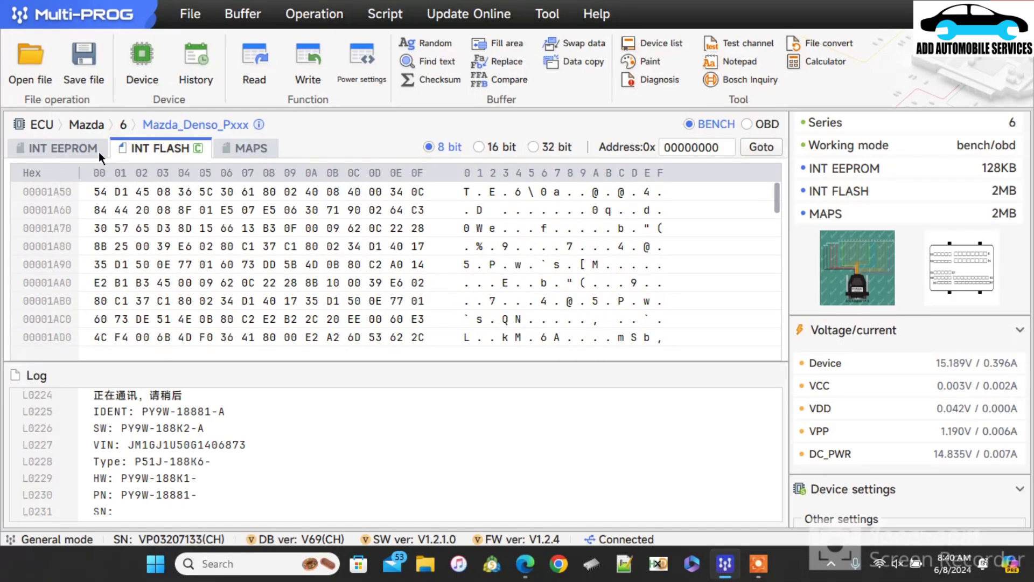
click(81, 154)
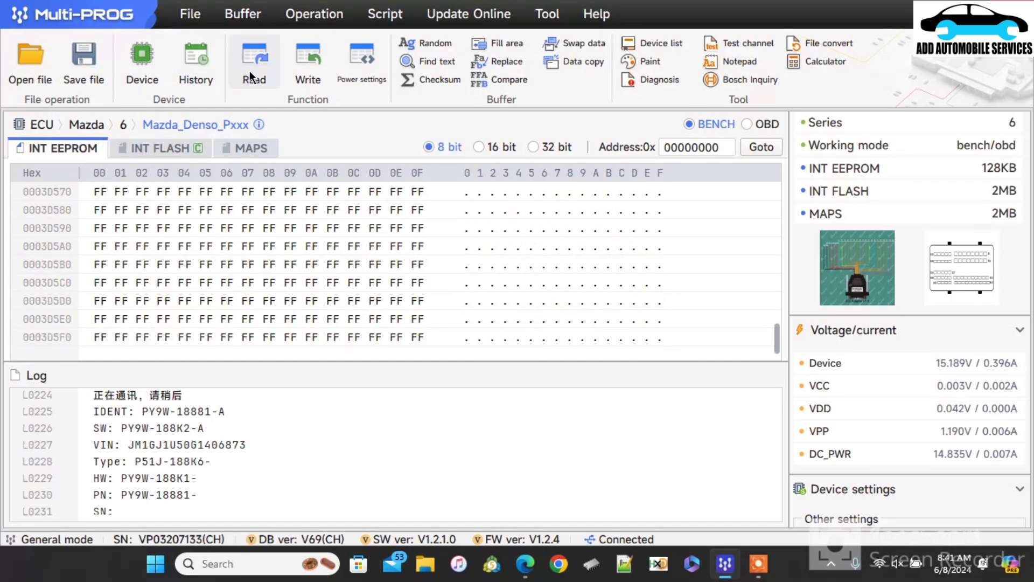
- Write the edited INT EEPROM back to the ECU in bench mode, succeeding in 58s 826ms
click(312, 72)
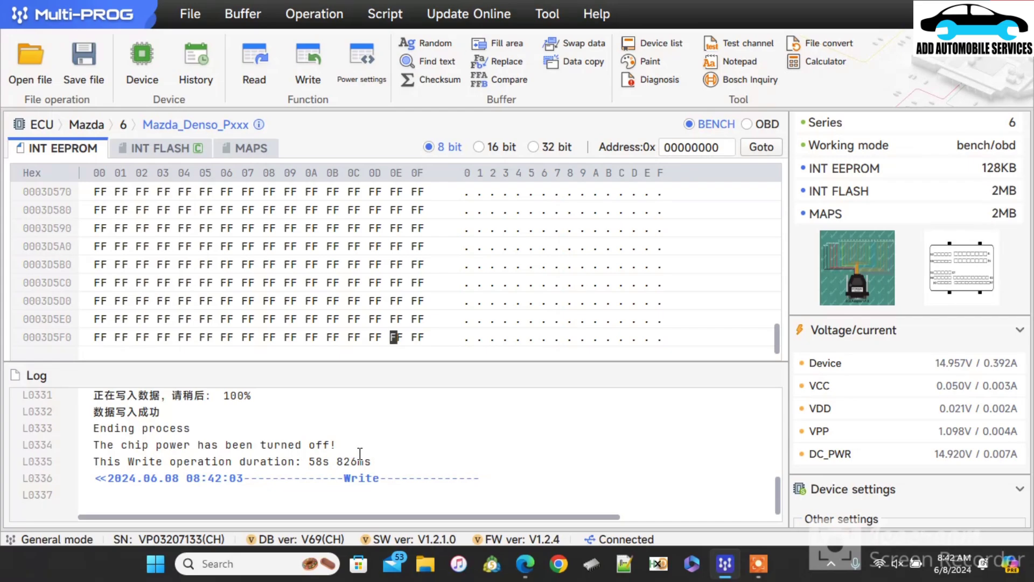
scroll(360, 454, up, 9)
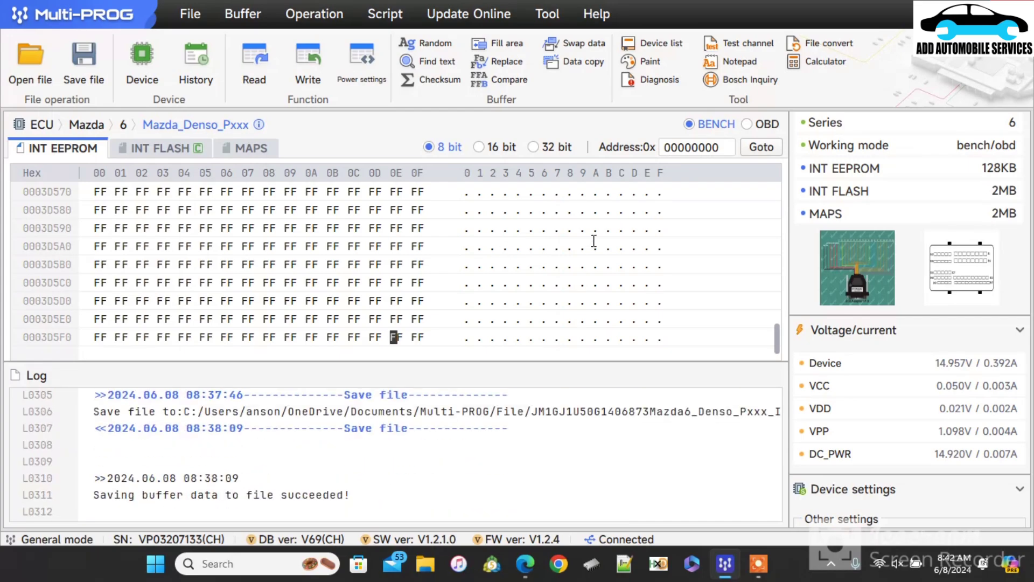
- Re-read the INT EEPROM (36s 920ms) and confirm the row 000000D0 byte now reads 32
click(257, 62)
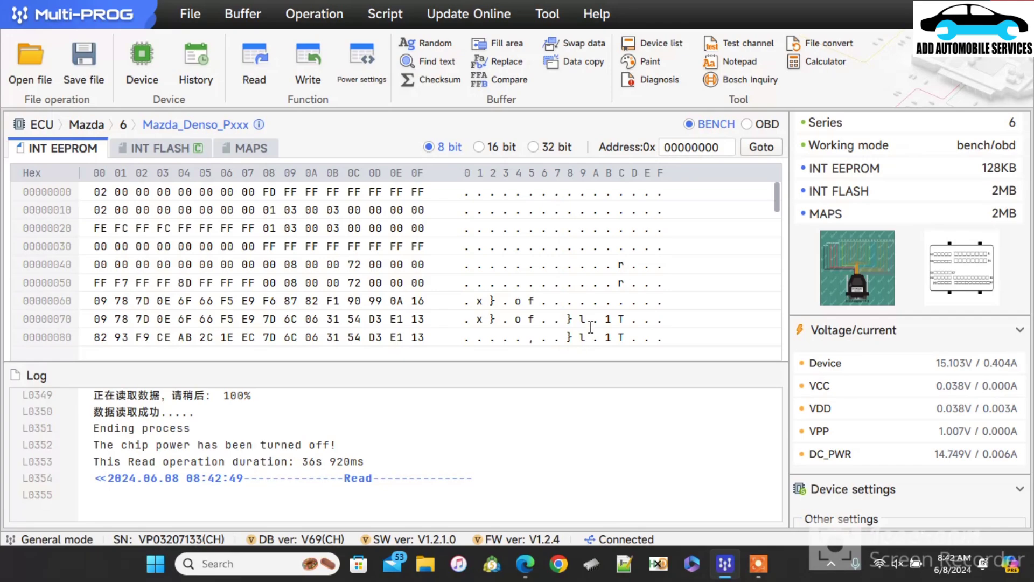
scroll(582, 284, down, 6)
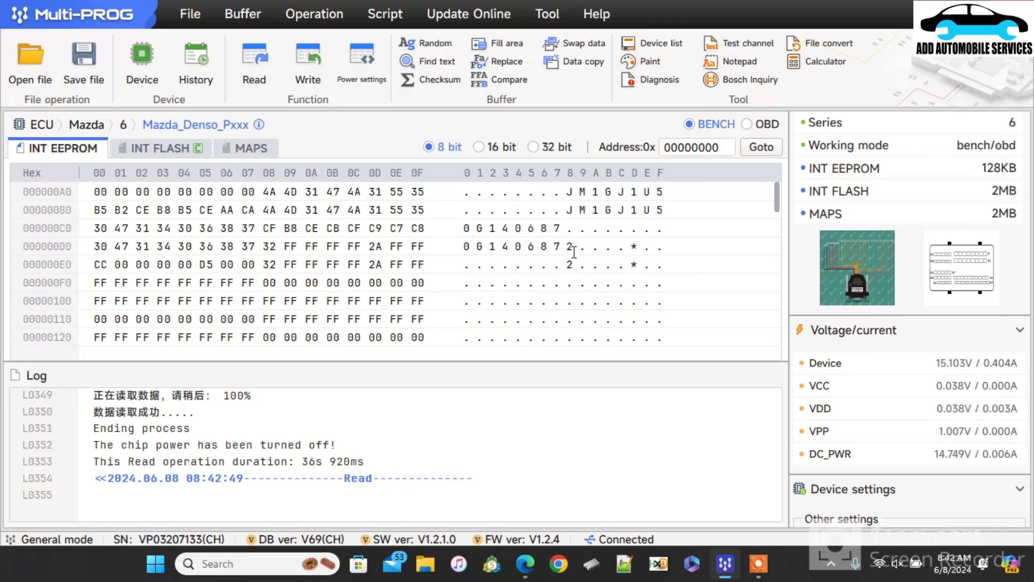
scroll(586, 289, down, 6)
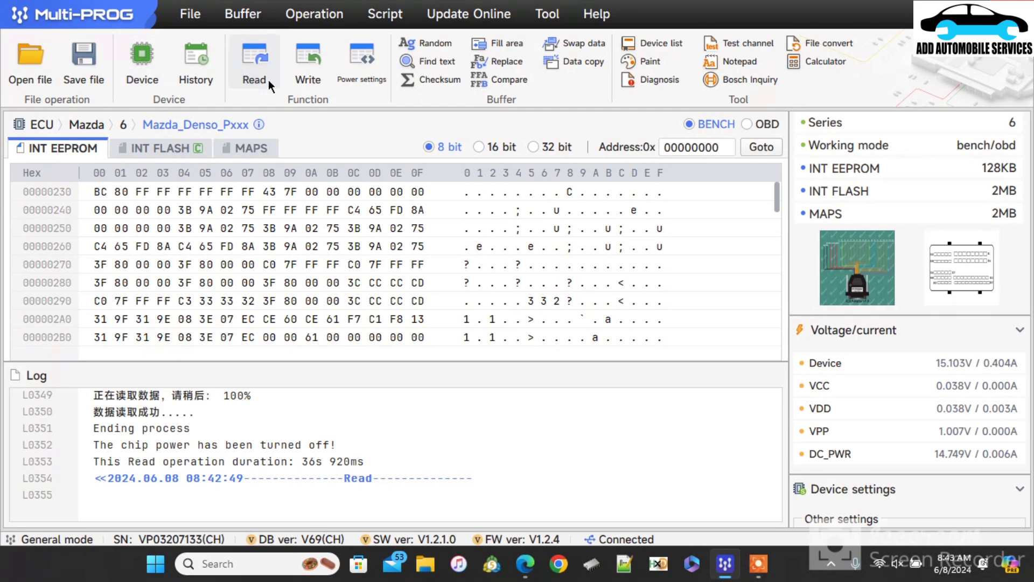
- Switch back to OBD mode, accept the attention notice, and start reading MAPS
click(750, 127)
click(651, 319)
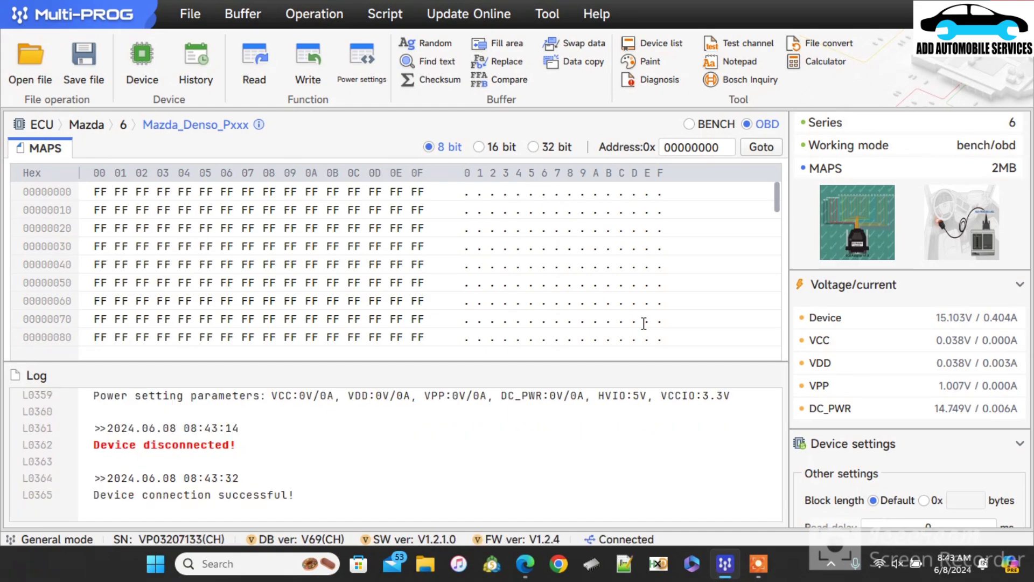
click(246, 78)
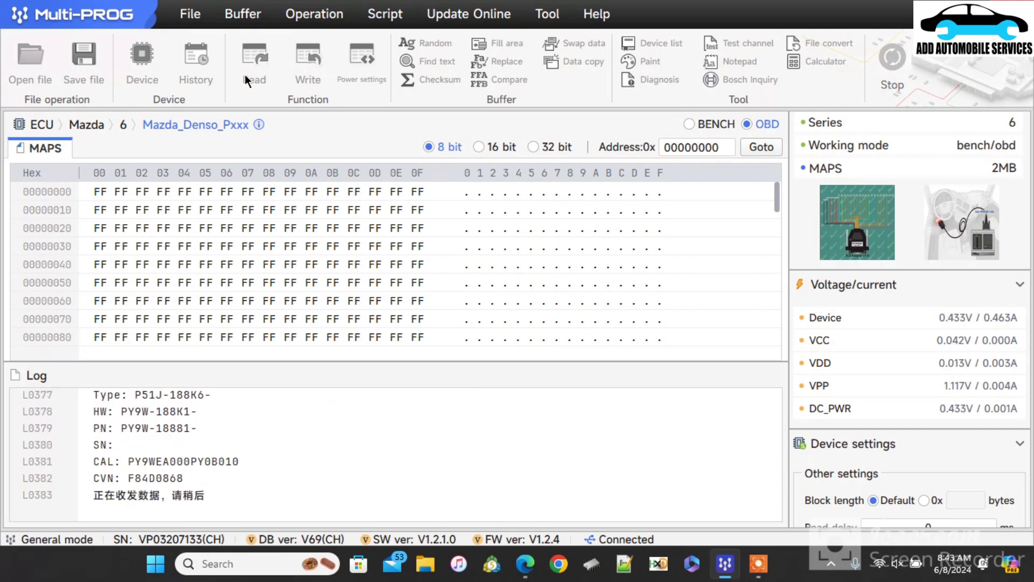
scroll(300, 446, up, 1)
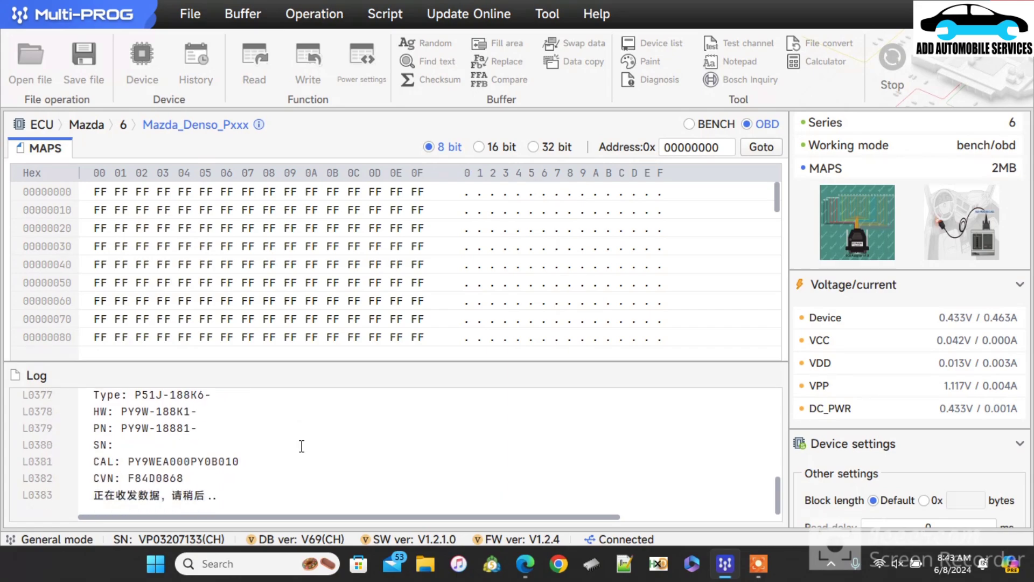
scroll(301, 446, down, 1)
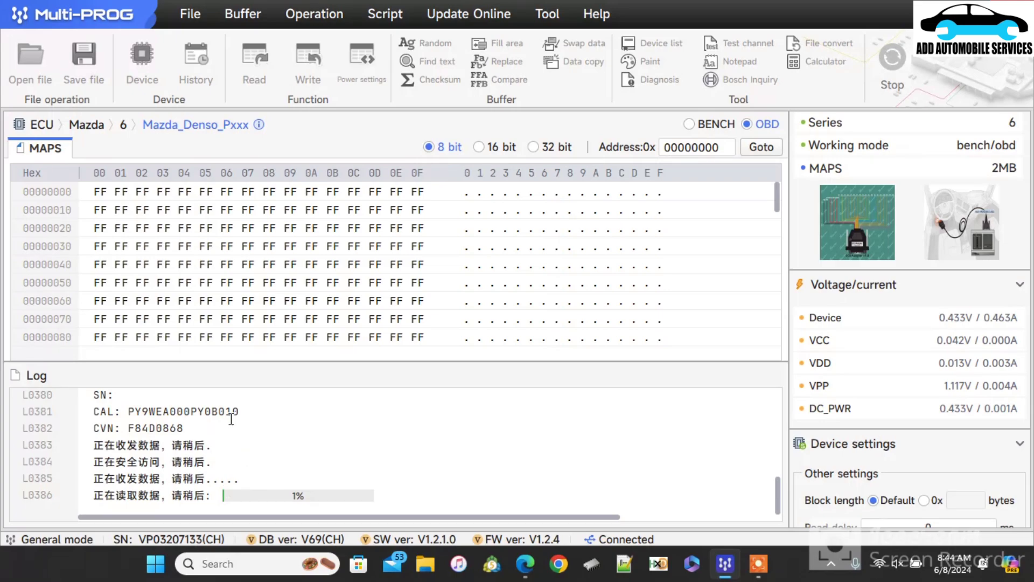
scroll(227, 452, up, 1)
scroll(231, 420, up, 1)
scroll(232, 420, up, 1)
- Check the ECU identification log and drag the hex view to the end of the MAPS buffer
click(768, 548)
click(548, 537)
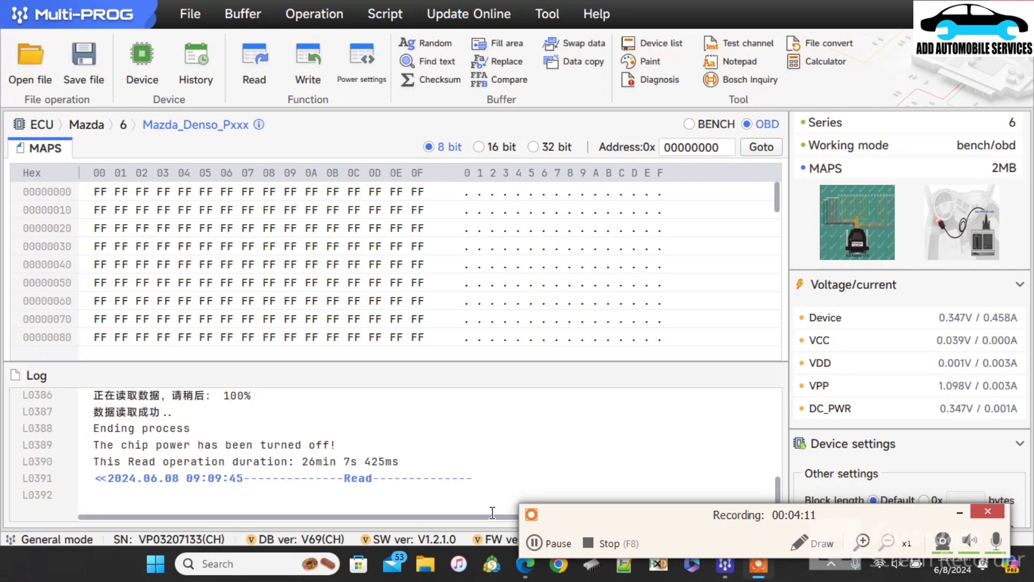
click(960, 513)
scroll(404, 439, up, 5)
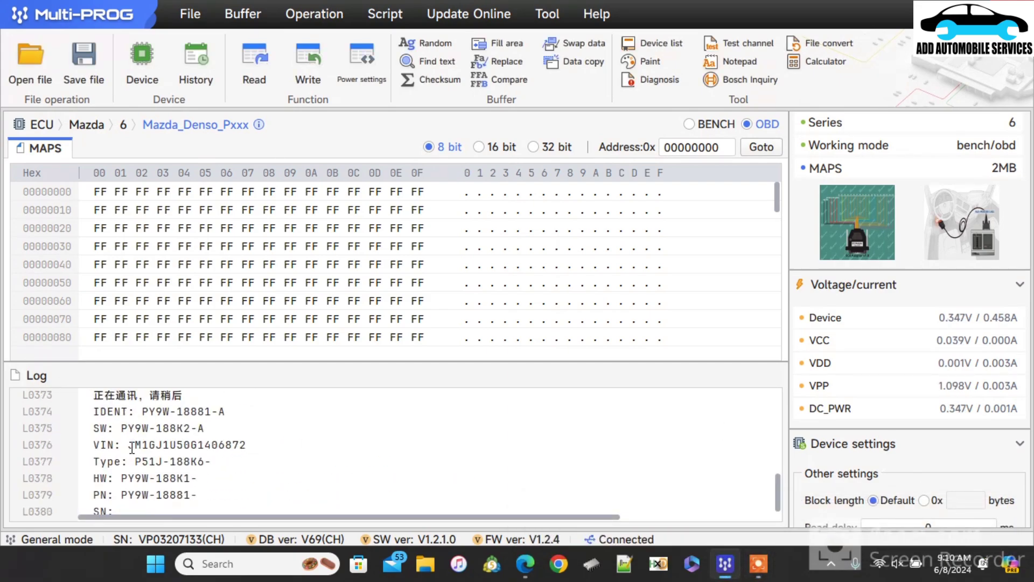
scroll(268, 469, down, 1)
scroll(268, 469, up, 1)
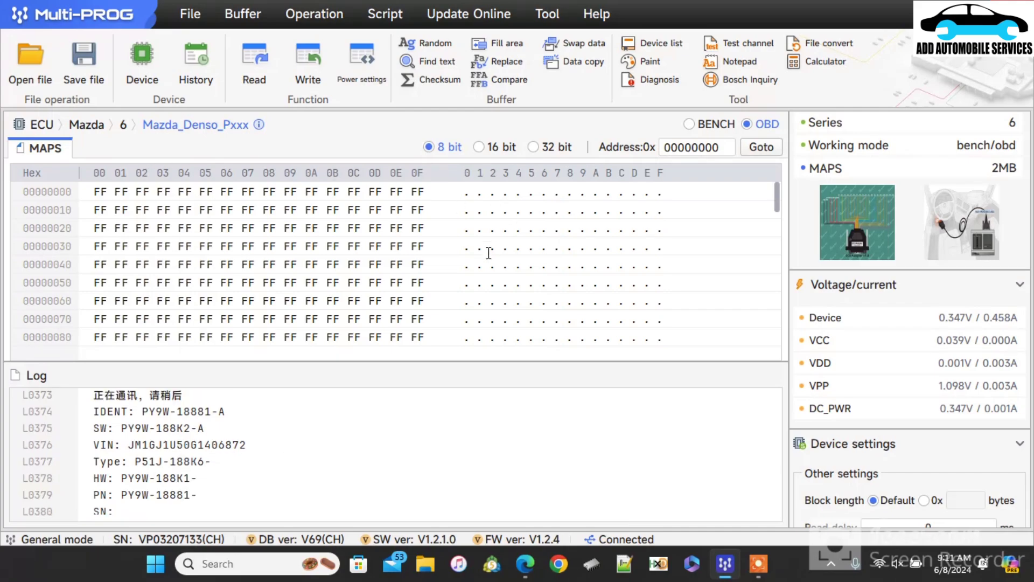
scroll(489, 252, down, 1)
drag(777, 196, 796, 358)
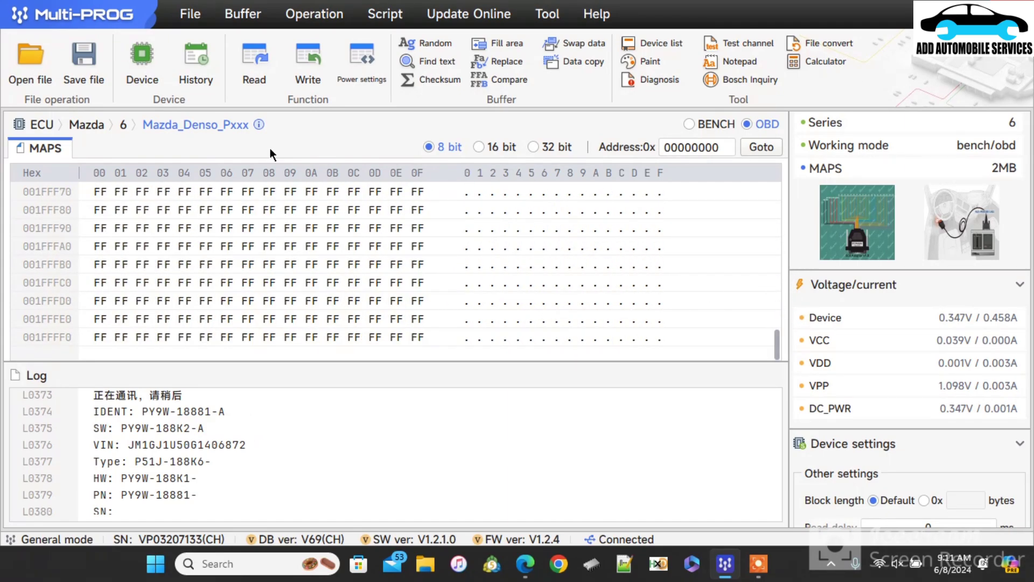
- Save the MAPS read, then browse Documents for a file to compare against
click(75, 60)
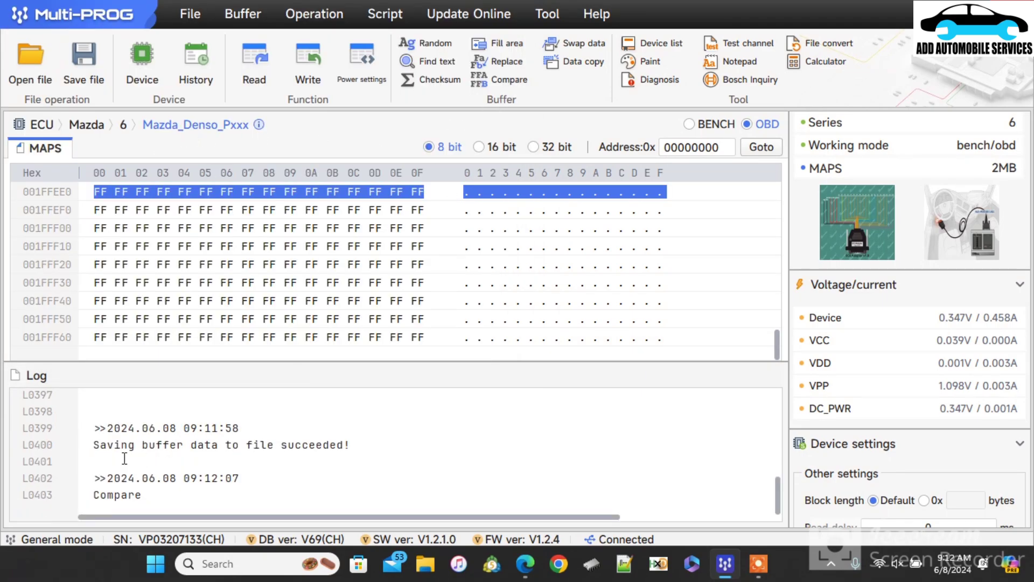
click(492, 83)
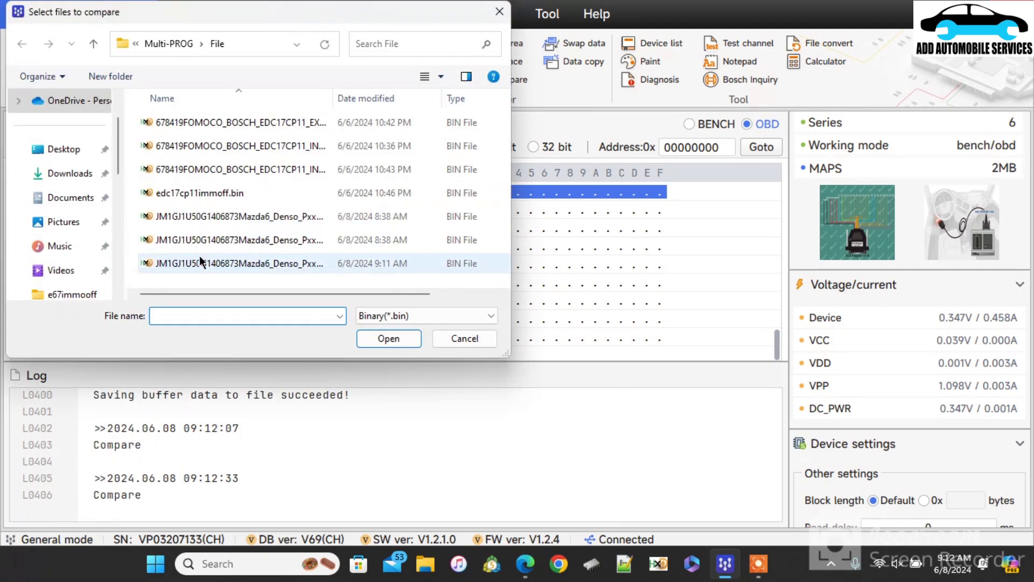
click(69, 199)
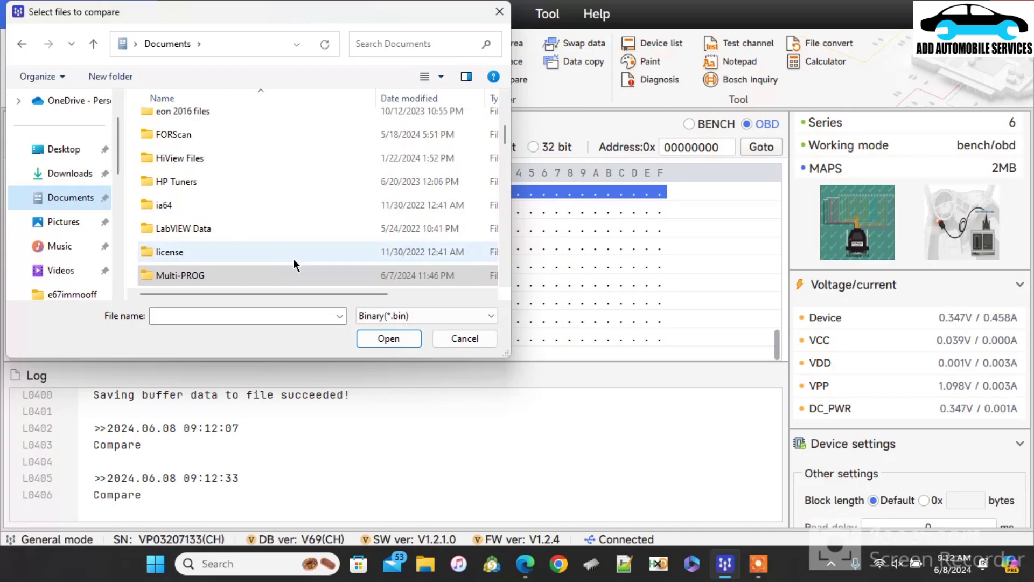
scroll(293, 259, down, 15)
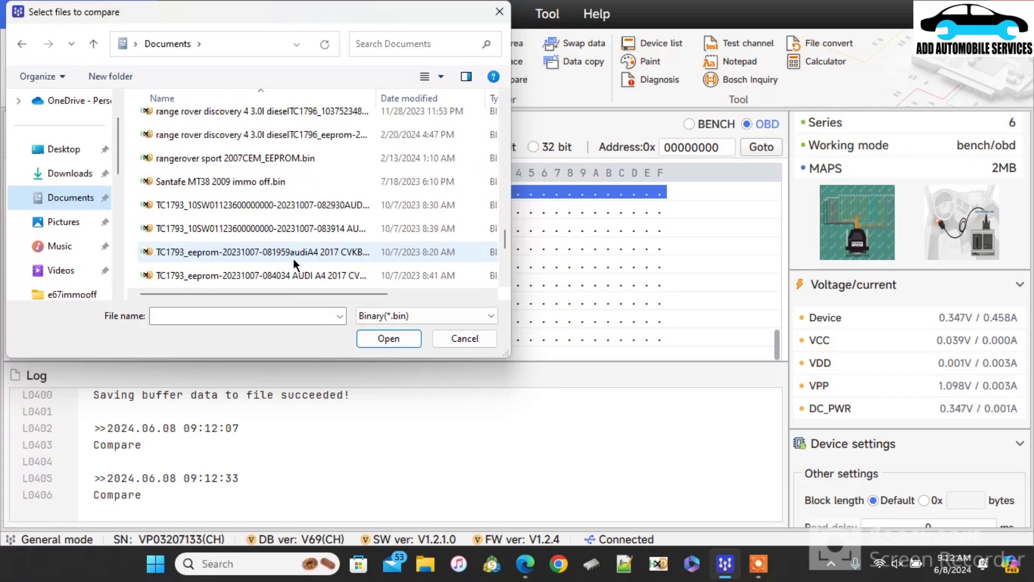
scroll(293, 258, down, 2)
scroll(294, 259, up, 4)
scroll(293, 258, up, 6)
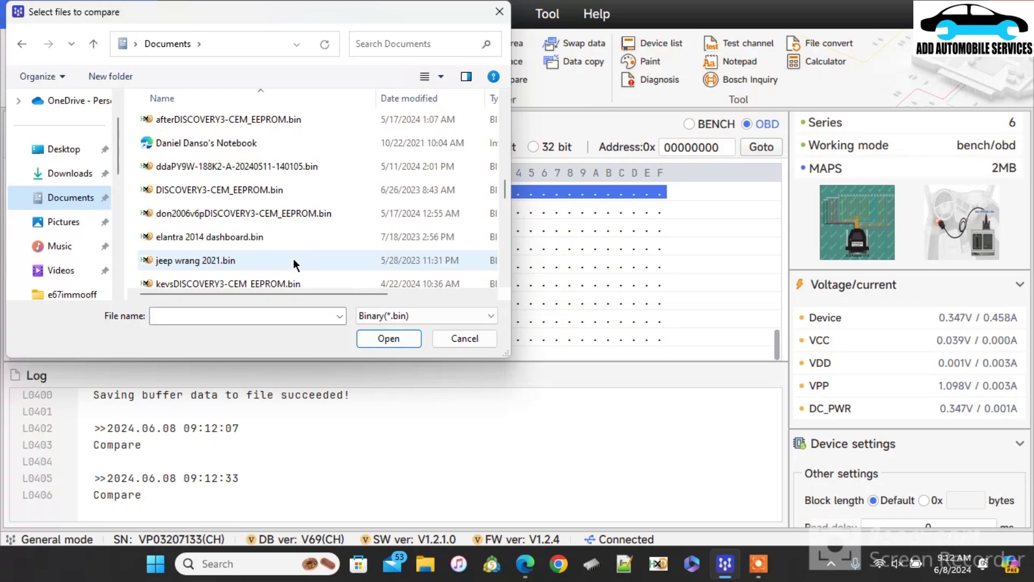
scroll(293, 259, down, 1)
scroll(227, 119, up, 3)
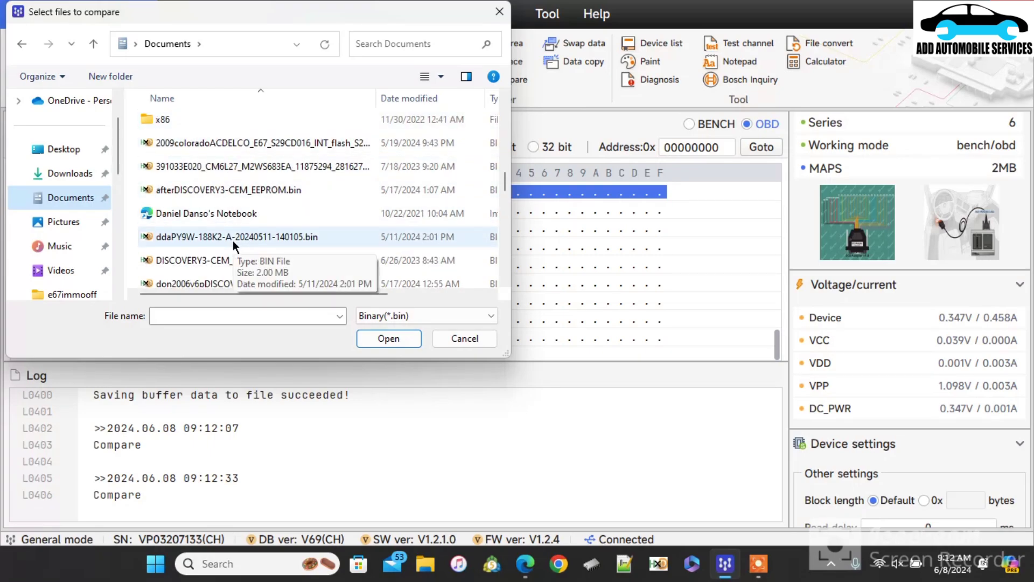
- Compare with ddaPY9W-188K2-A-20240511-140105.bin, confirming 0 different data
click(233, 240)
click(386, 340)
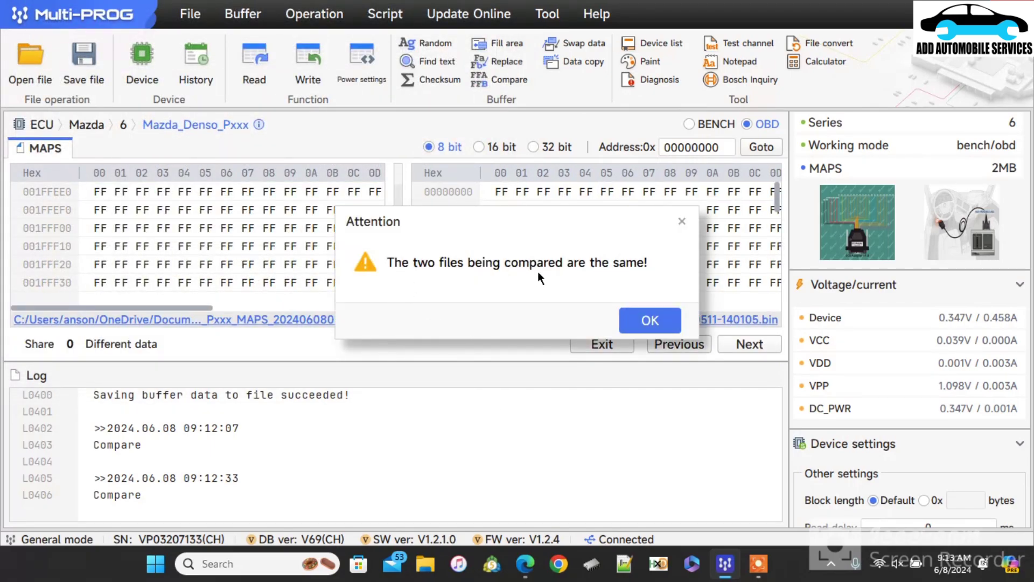
click(661, 322)
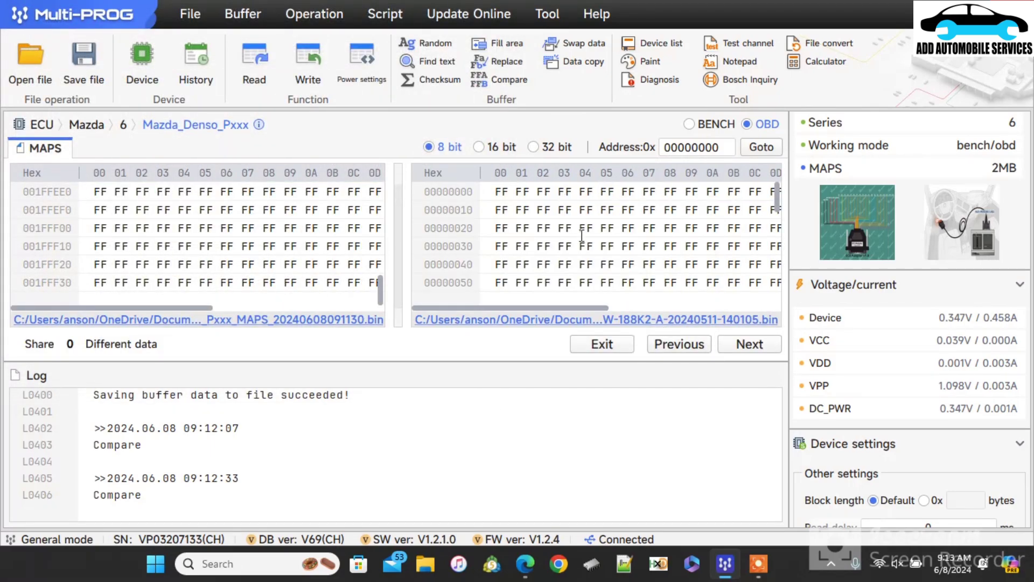
scroll(582, 235, down, 5)
scroll(582, 236, up, 3)
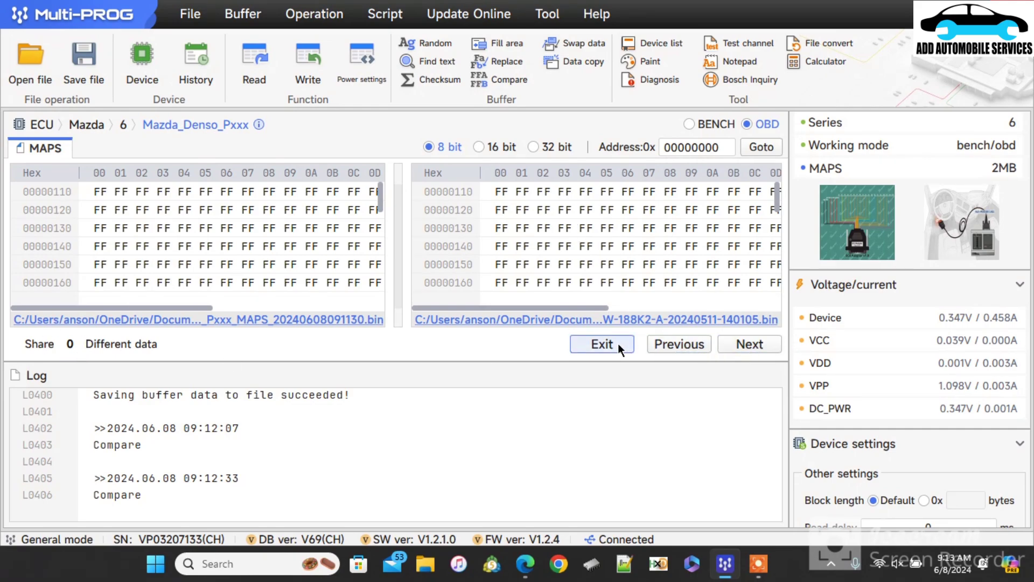
- Switch to BENCH mode and load the 8:38 AM INT EEPROM backup .bin into the buffer
click(690, 124)
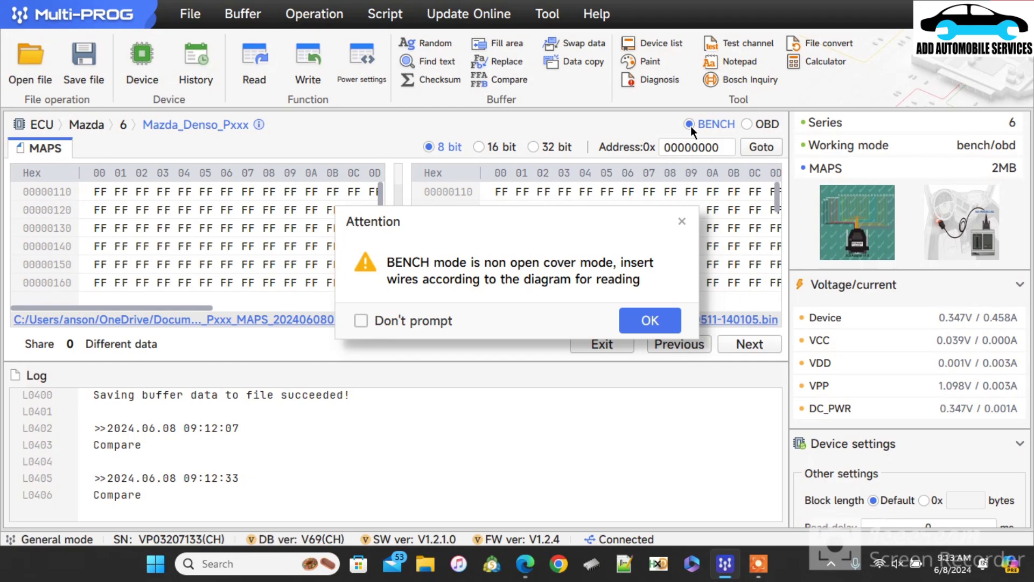
click(642, 319)
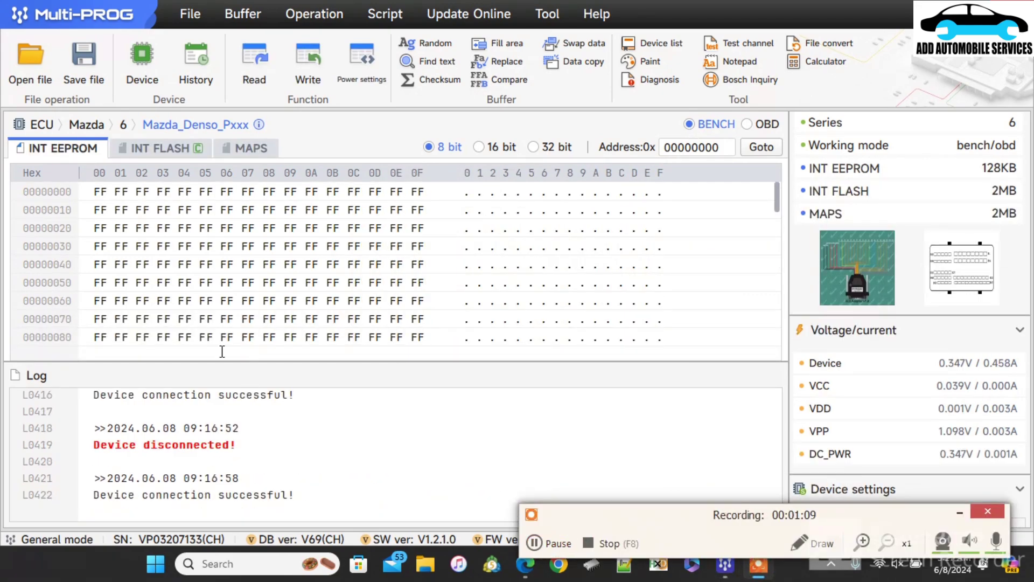
click(21, 60)
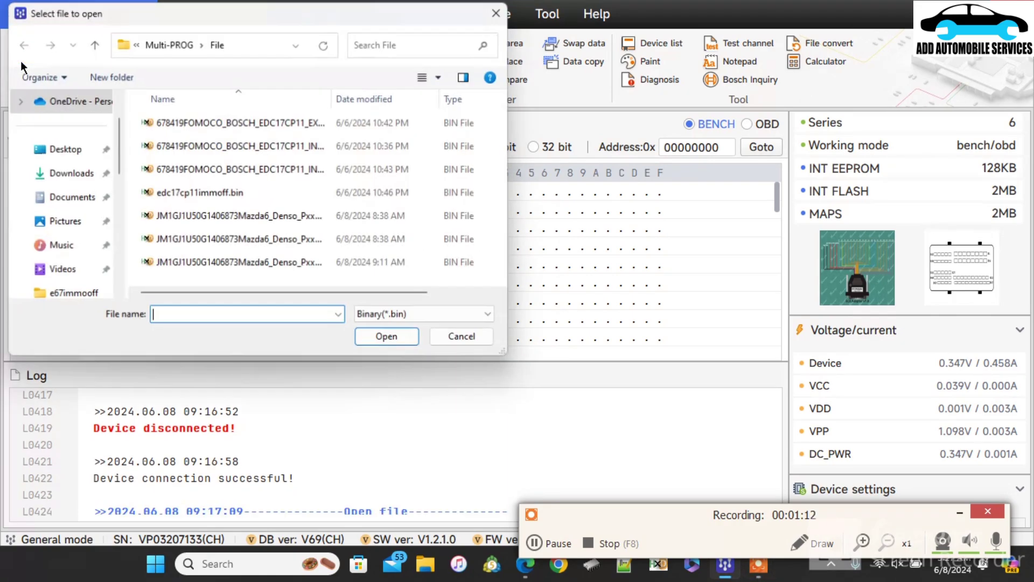
click(208, 215)
click(401, 338)
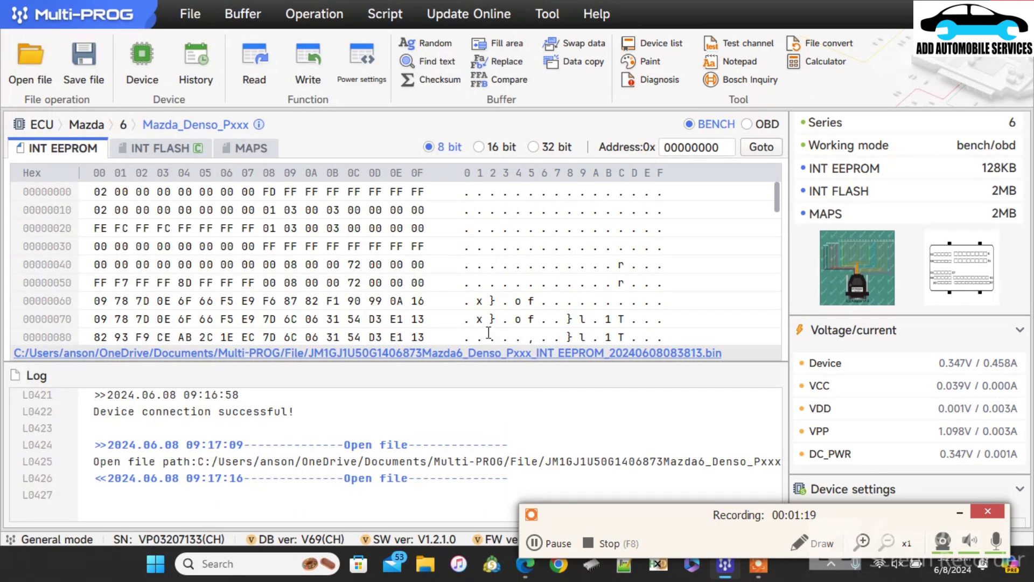
scroll(589, 315, down, 2)
scroll(574, 313, down, 18)
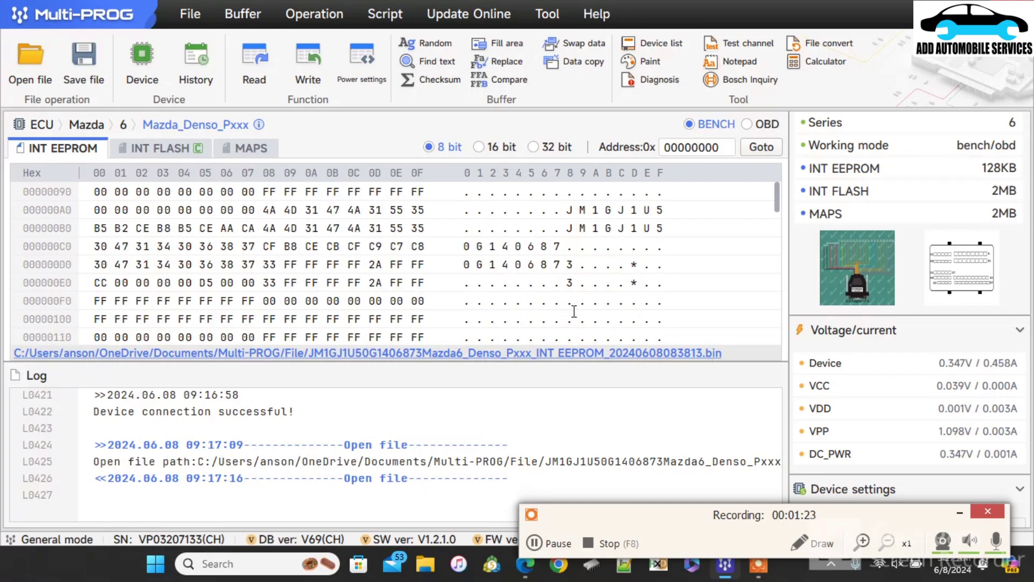
scroll(574, 312, up, 2)
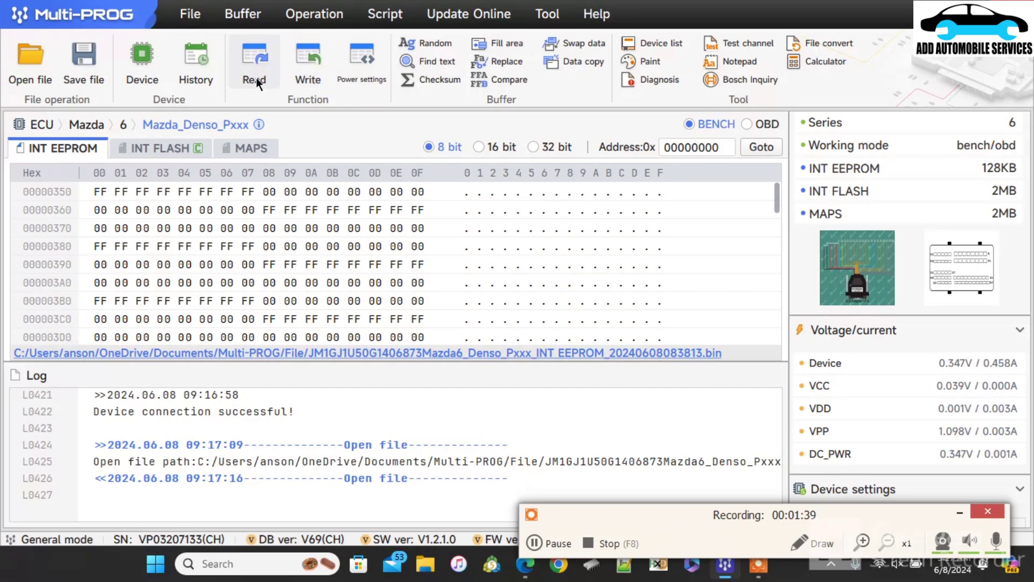
- Write the loaded INT EEPROM backup to the ECU, succeeding at 100% in 1 min 30 s
click(306, 70)
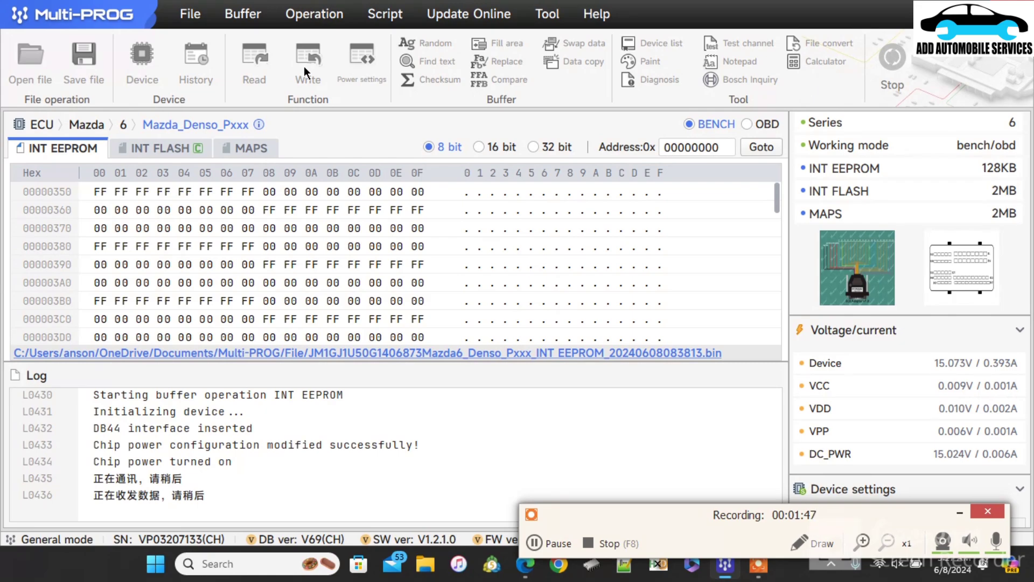
click(956, 510)
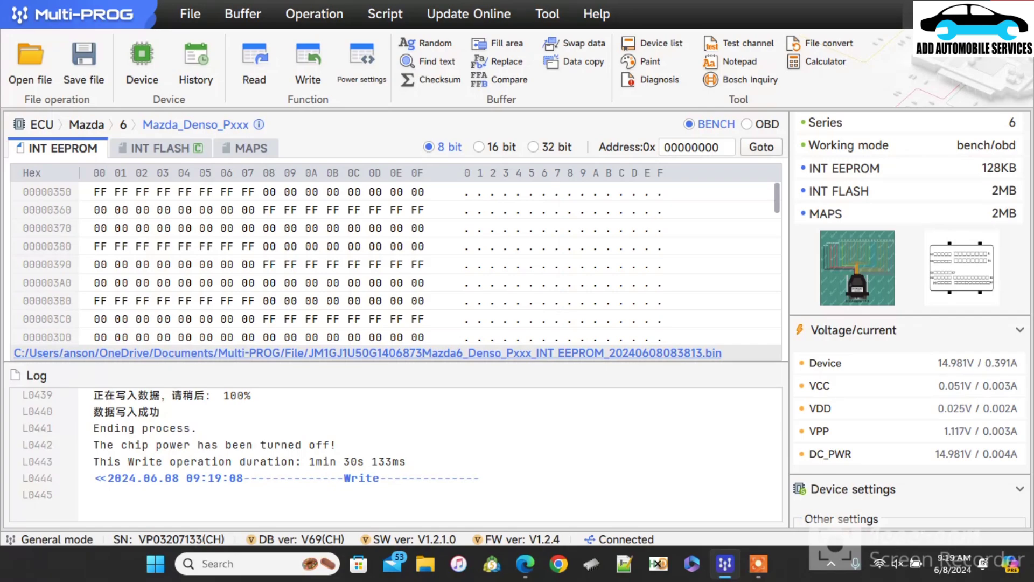
click(759, 564)
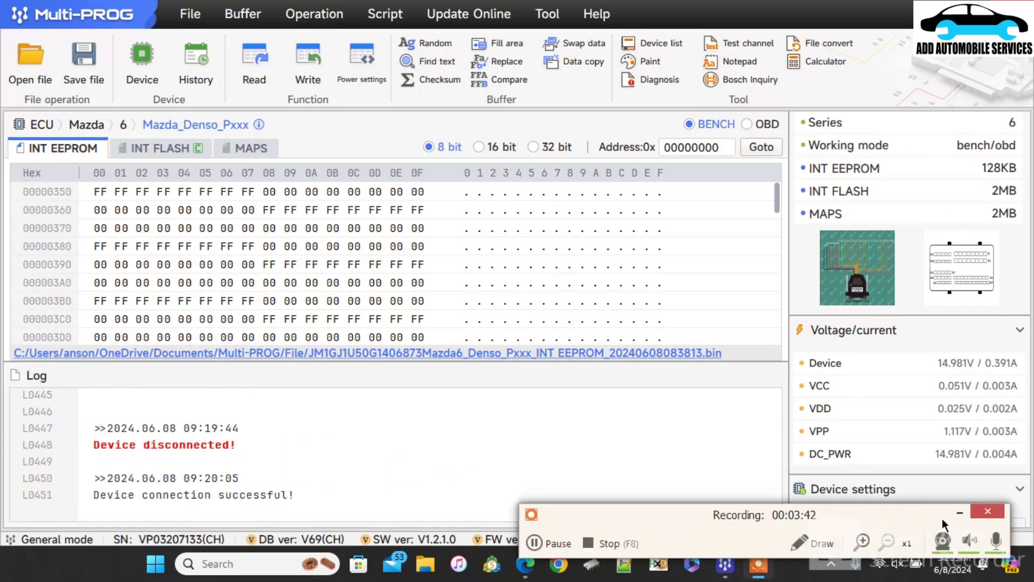
click(960, 512)
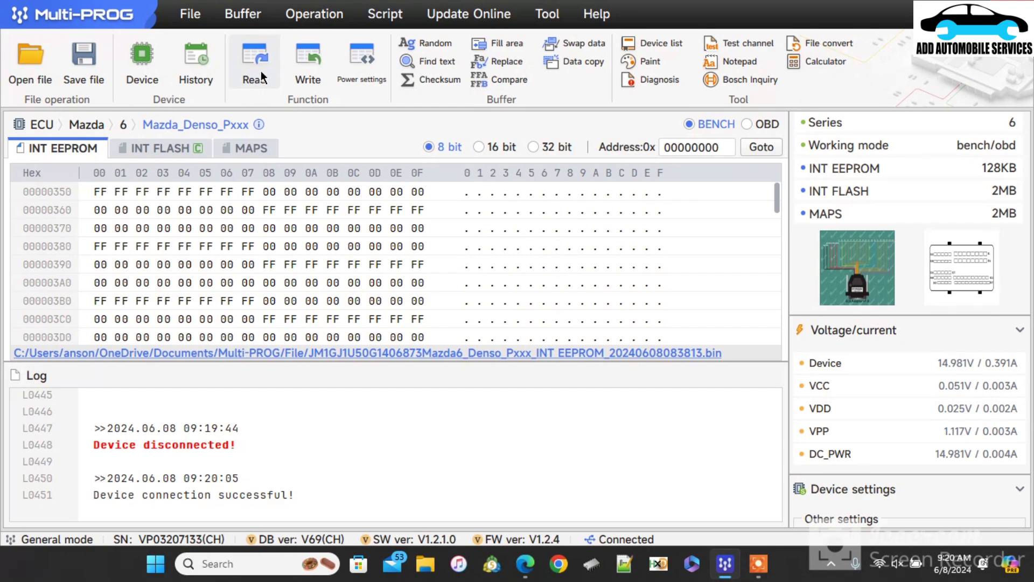
- Switch the connection back to OBD mode and start reading the MAPS area
click(748, 124)
click(652, 321)
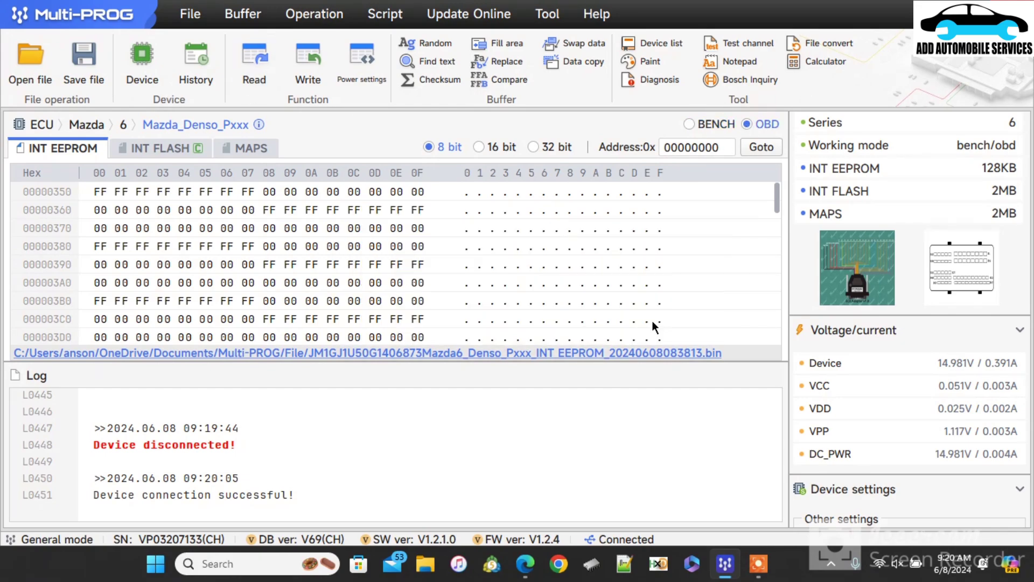
click(264, 58)
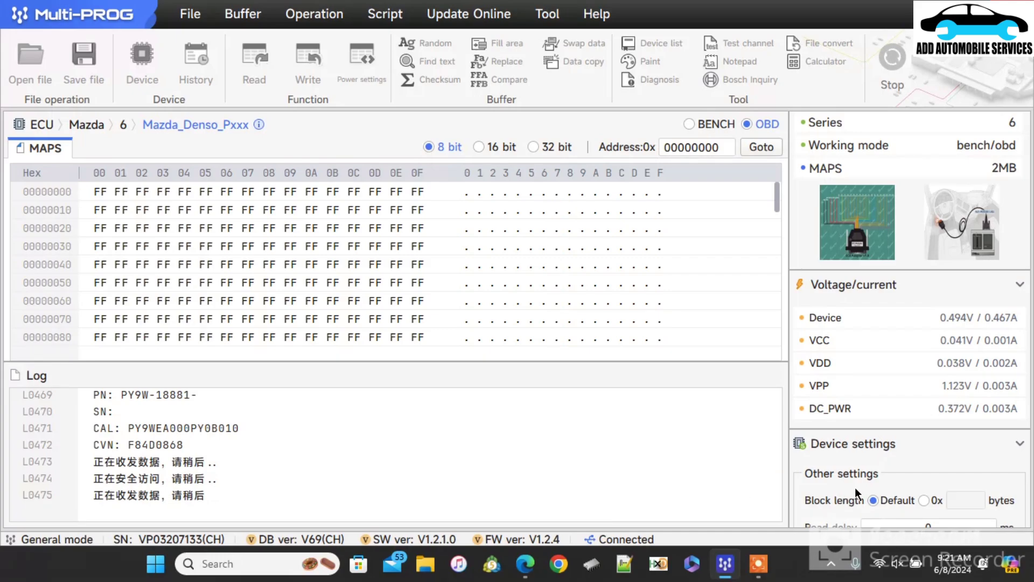
scroll(865, 465, down, 1)
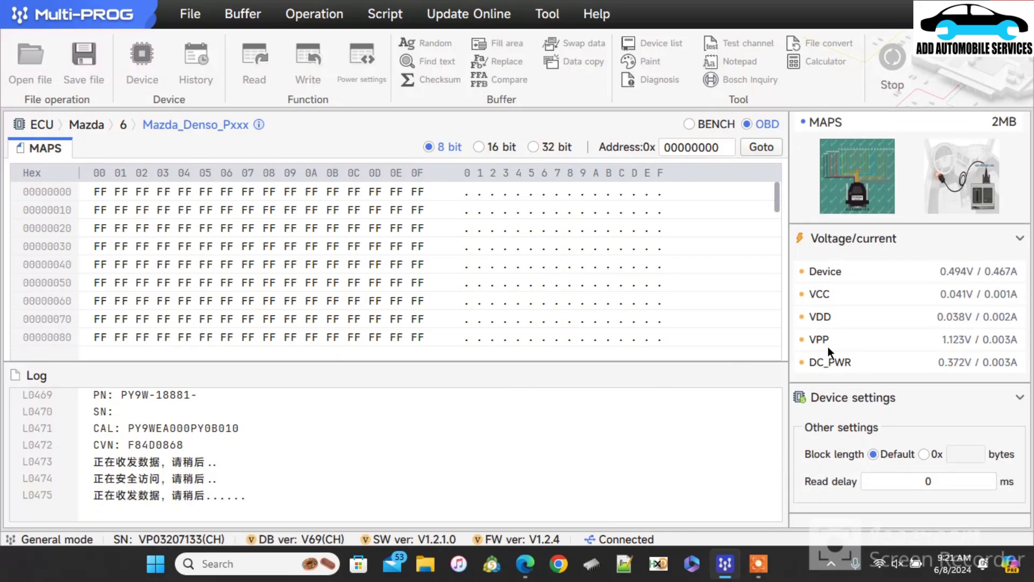
scroll(200, 428, up, 3)
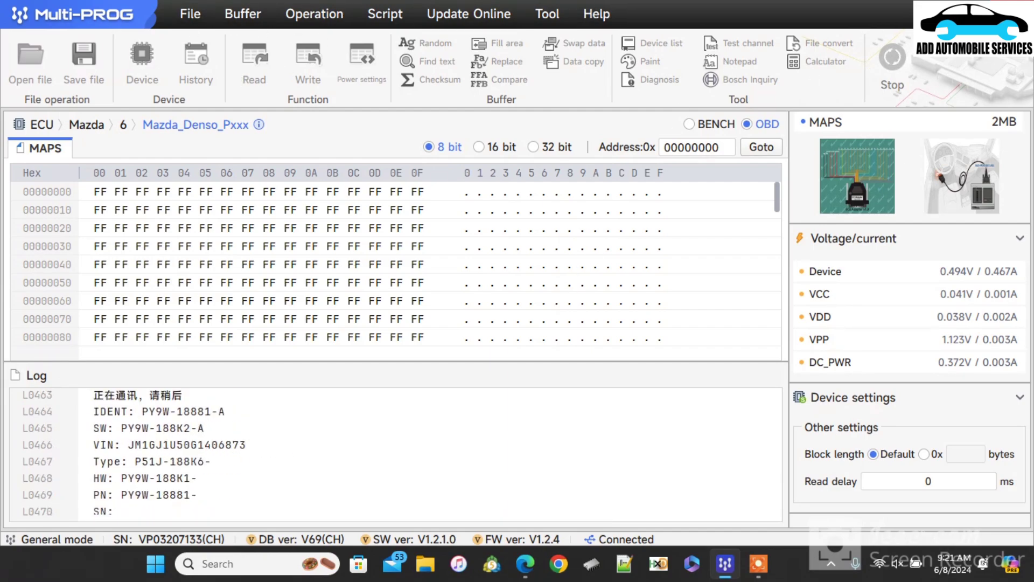
- Abort the MAPS read with Stop and Exit, then choose automatic vehicle detection on the scan tool
click(892, 62)
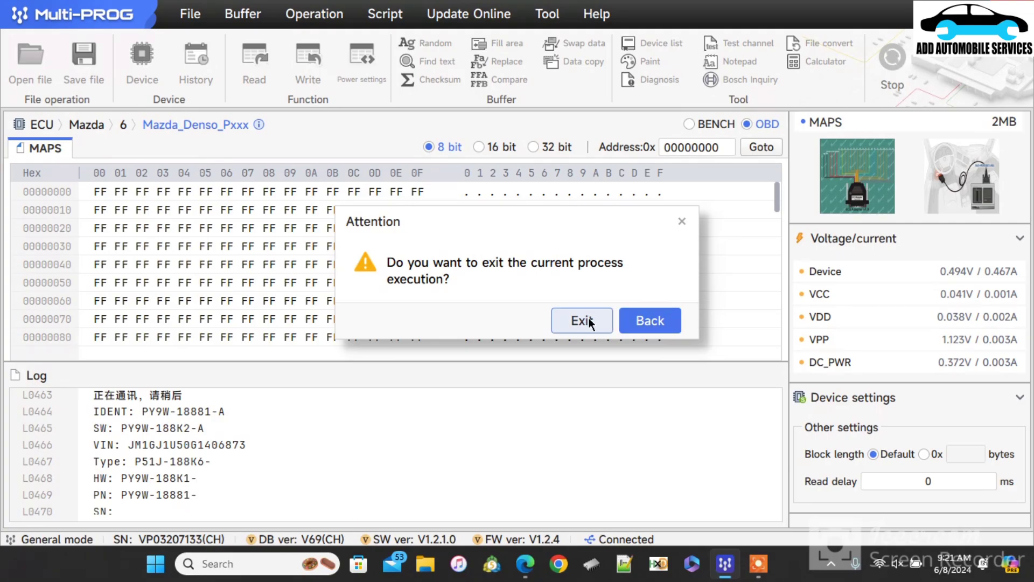
click(580, 318)
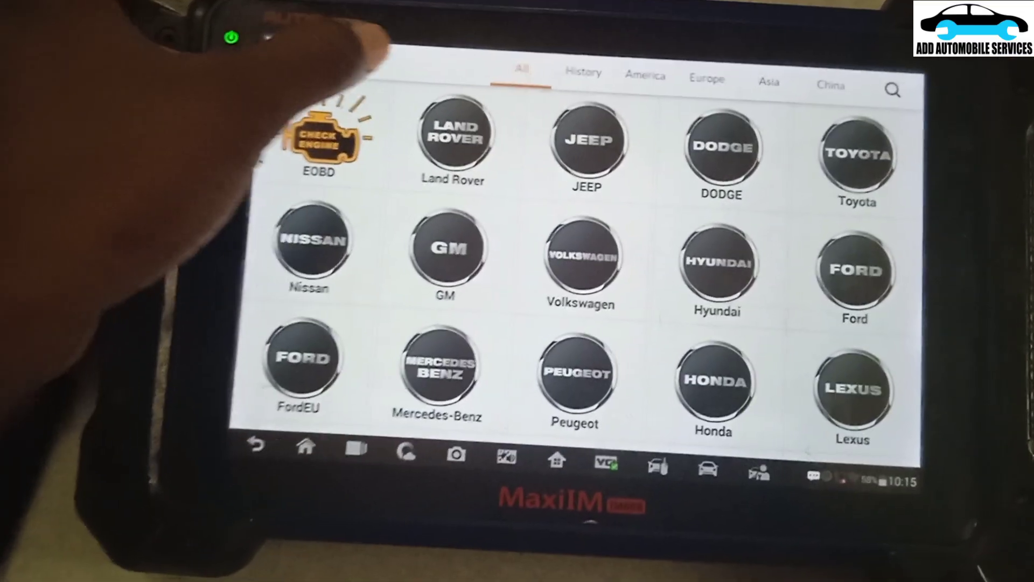
click(298, 134)
click(327, 135)
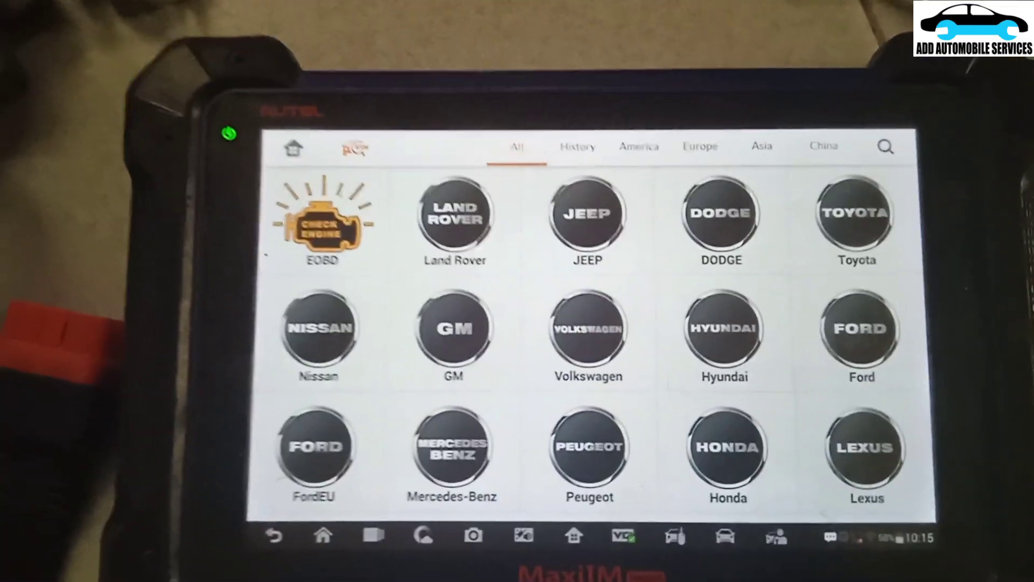